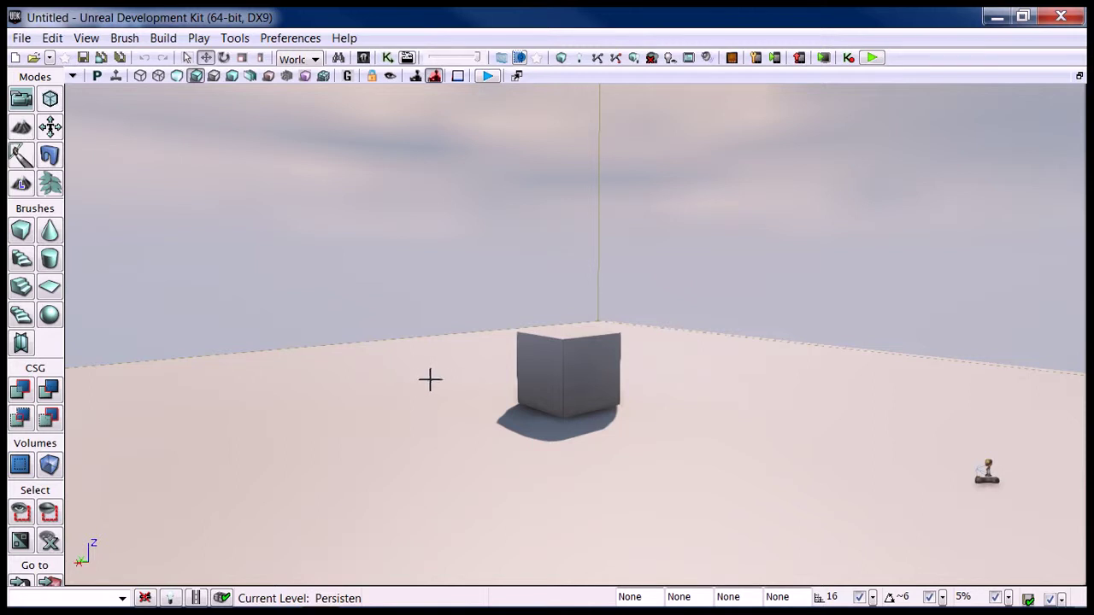
Create a new level from the Night Lighting map template.
left_click(20, 38)
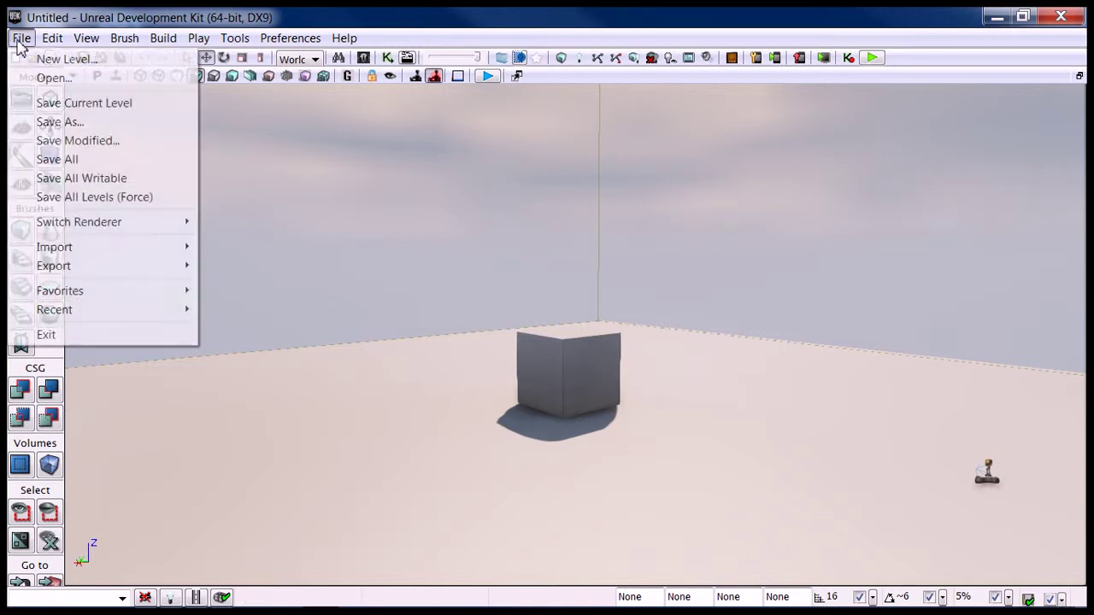
left_click(53, 59)
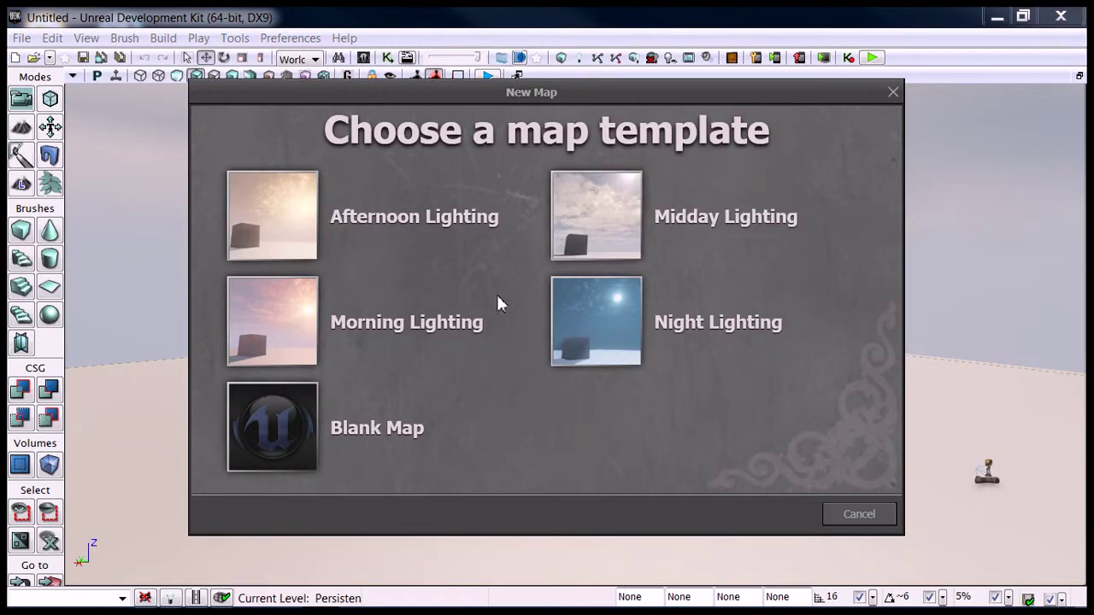
left_click(593, 338)
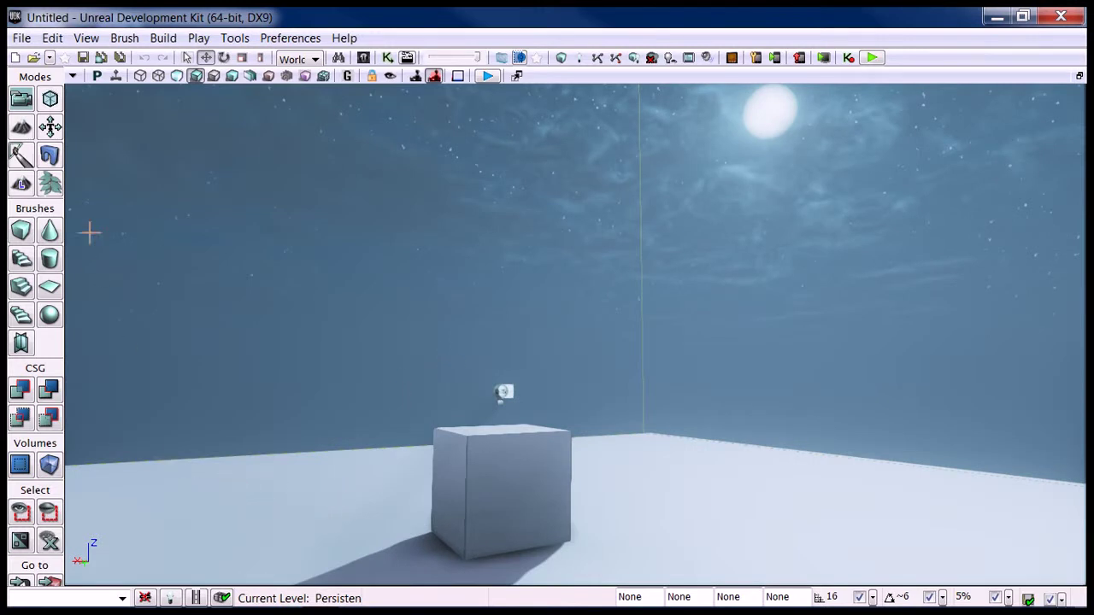
Show the builder brush in the viewport and move it partly out of the cube, in front of its near face.
left_click(74, 77)
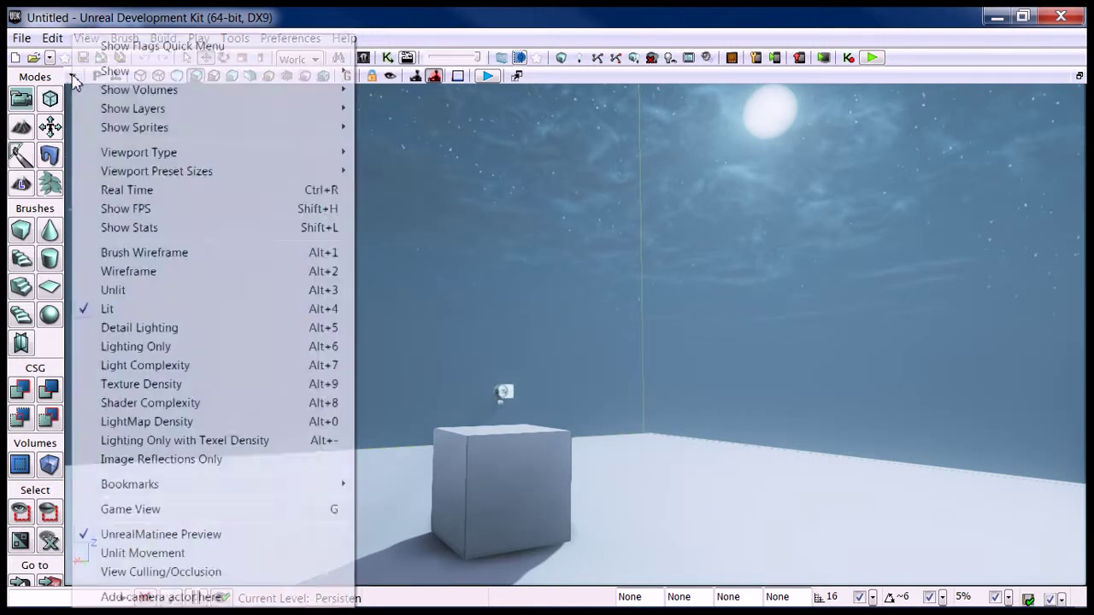
mouse_move(119, 71)
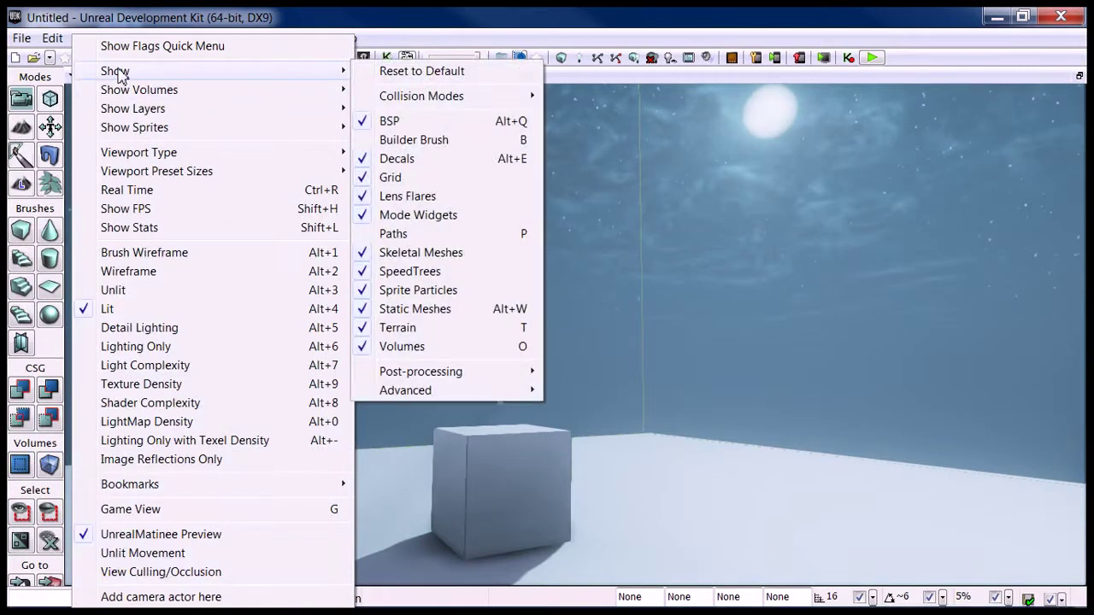
left_click(402, 74)
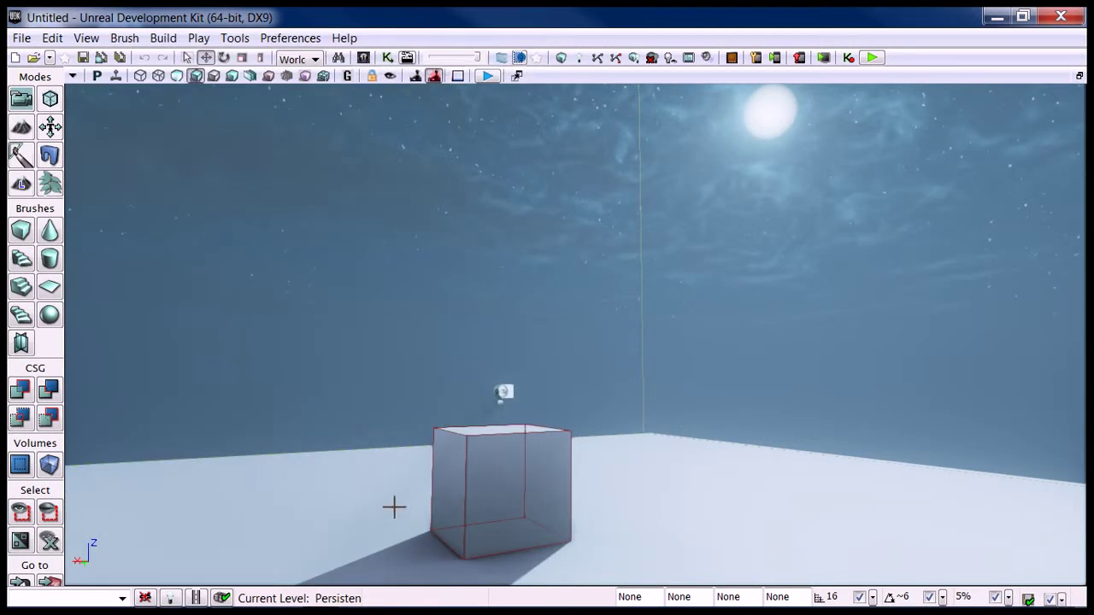
left_click(469, 477)
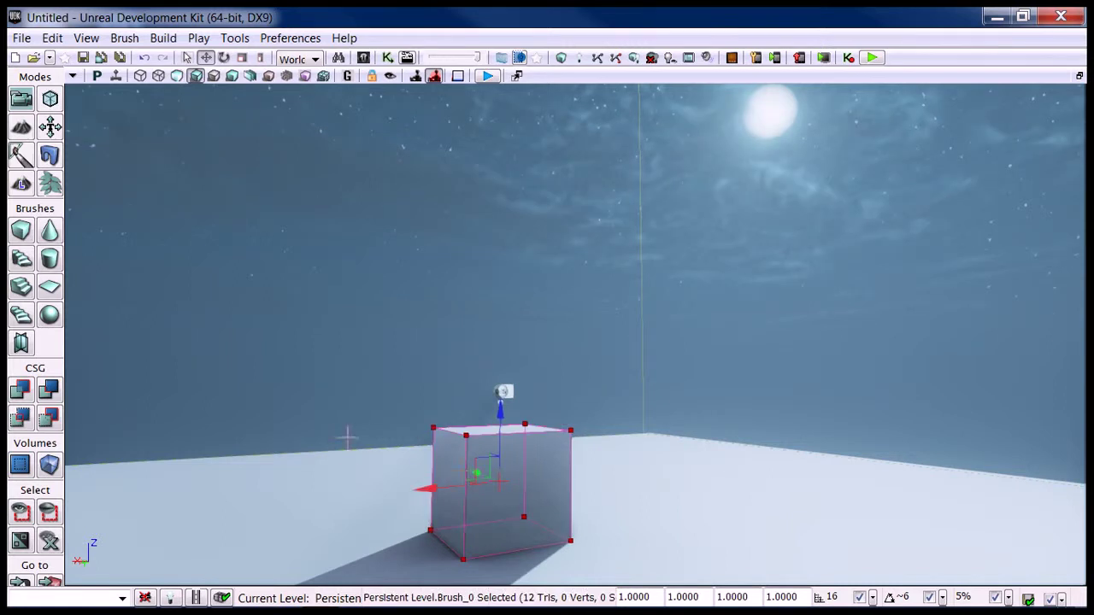
left_click_drag(348, 468, 382, 506, "ctrl")
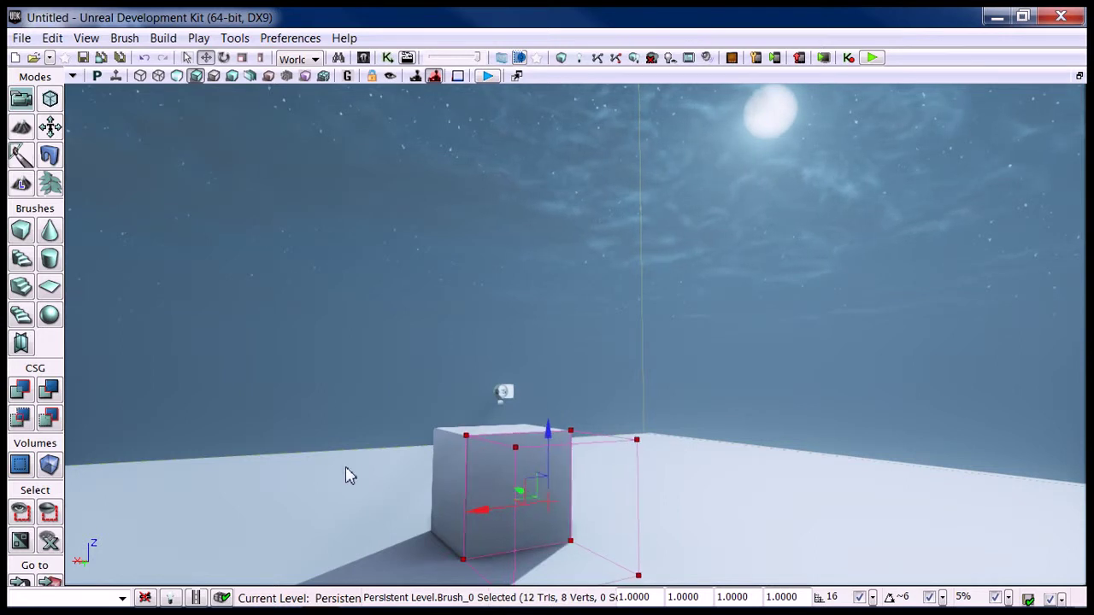
Add a TriggerVolume in the shape of the builder brush.
left_click(55, 477)
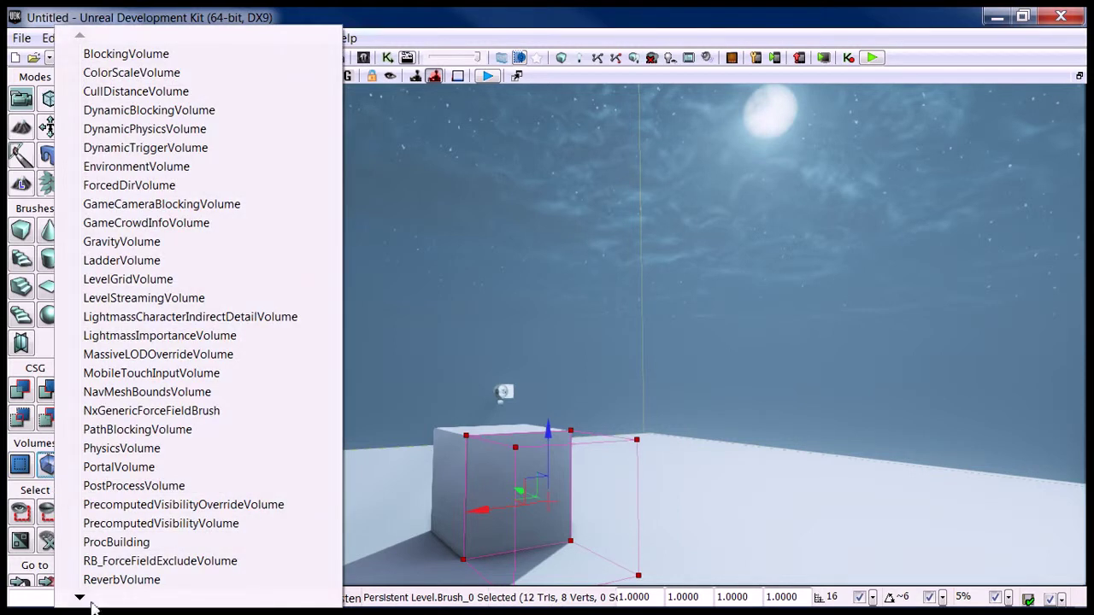
mouse_move(89, 602)
left_click(99, 560)
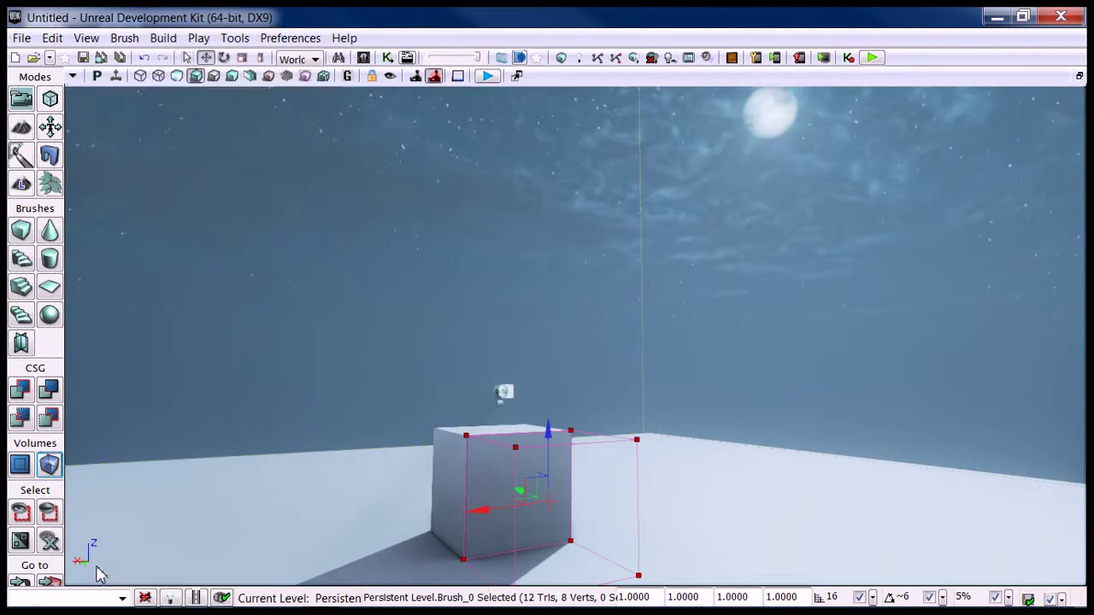
Hide the builder brush and select the trigger volume beside the cube.
left_click(327, 519)
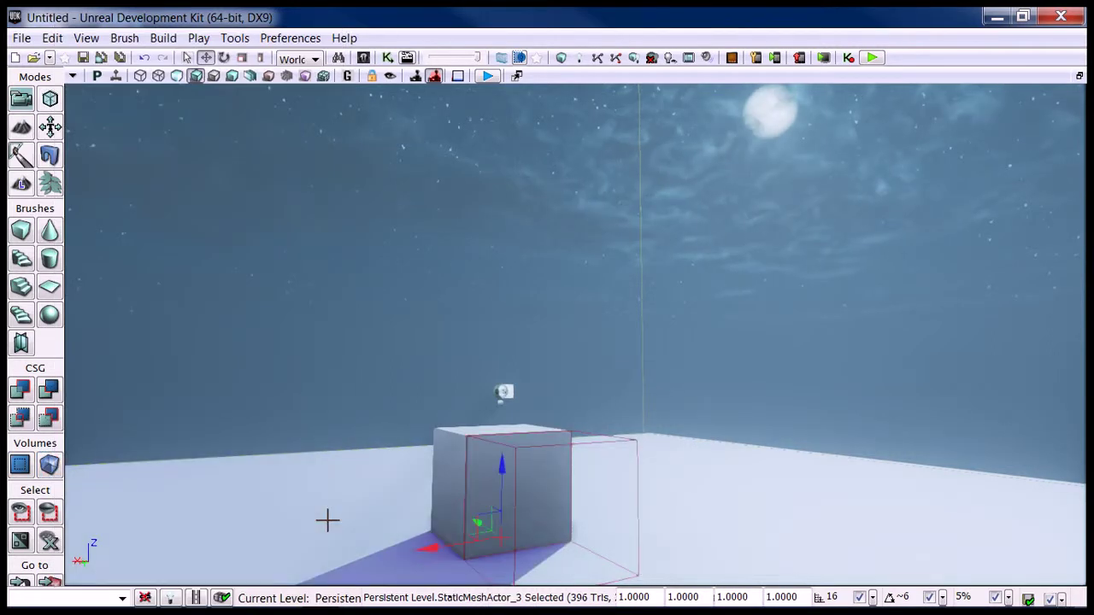
key("b")
left_click(599, 446)
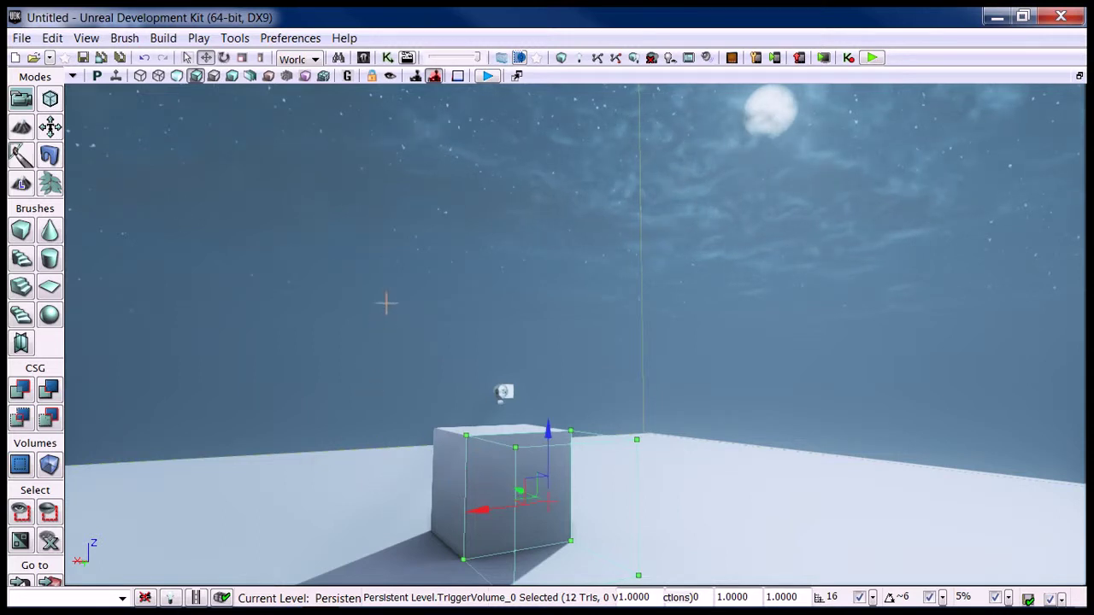
Open UnrealKismet, narrow its window to fit the screen, and add a Touch event using the selected trigger volume.
left_click(388, 58)
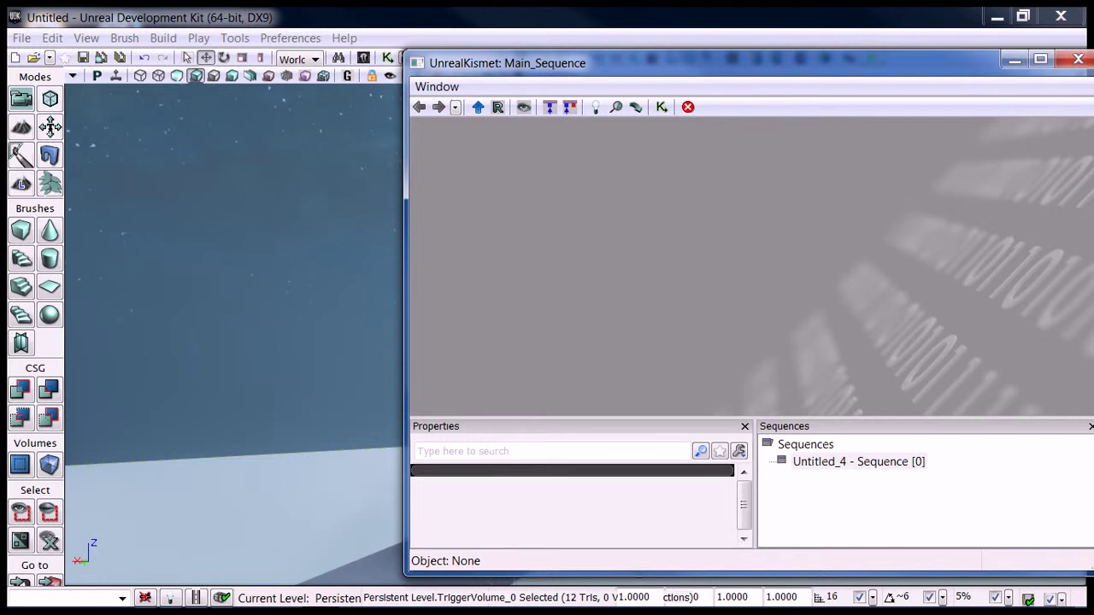
left_click_drag(1093, 179, 1022, 179)
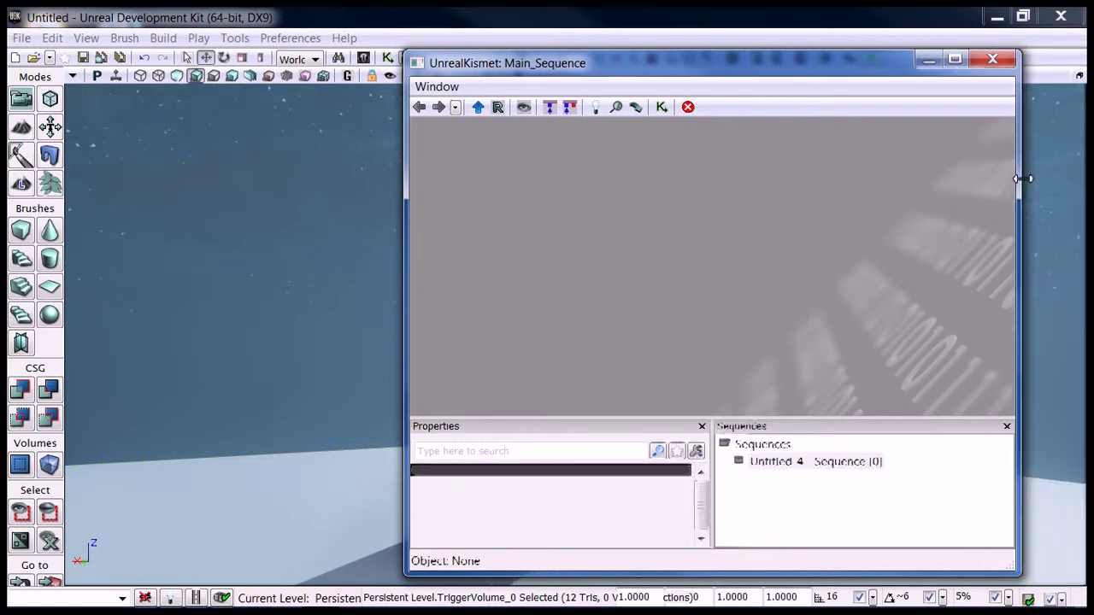
right_click(496, 219)
mouse_move(554, 373)
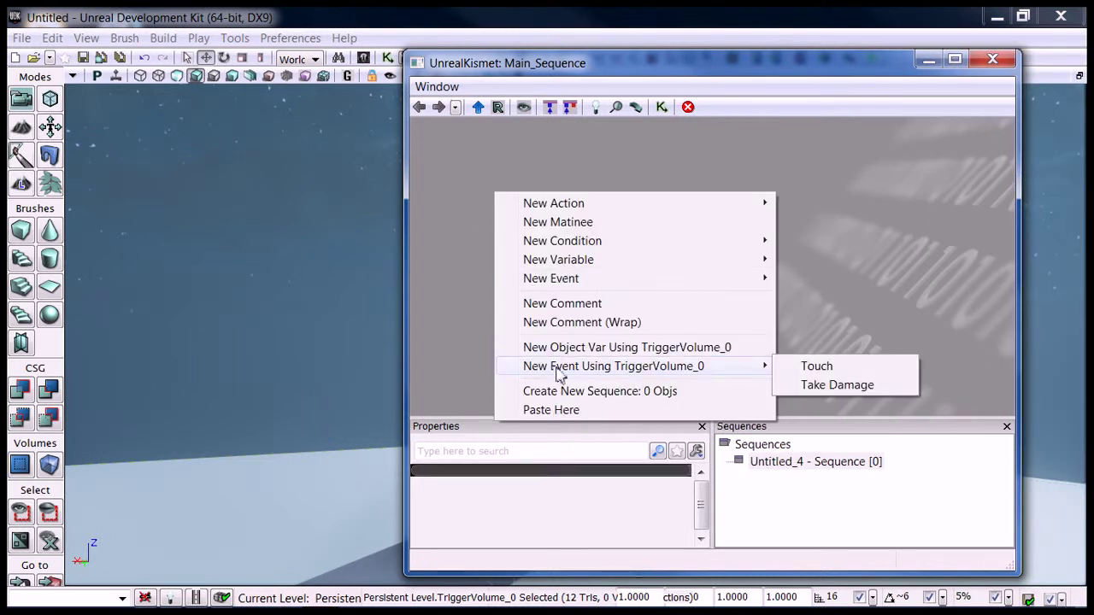
left_click(809, 367)
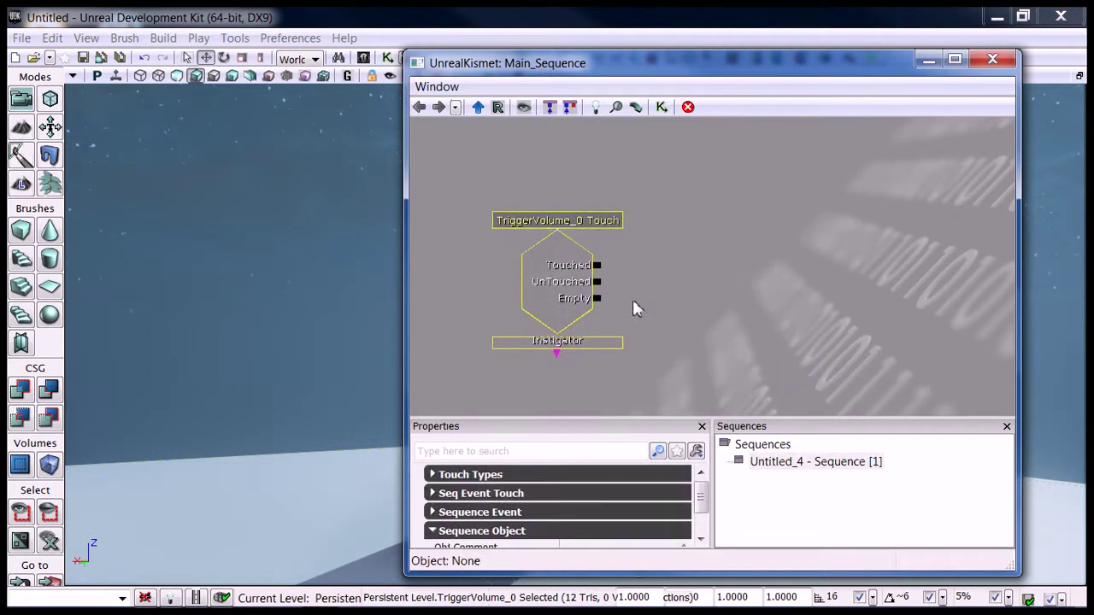
Set the Touch event's Max Trigger Count to 0 so it can fire an unlimited number of times.
left_click_drag(632, 299, 623, 276)
left_click(671, 264)
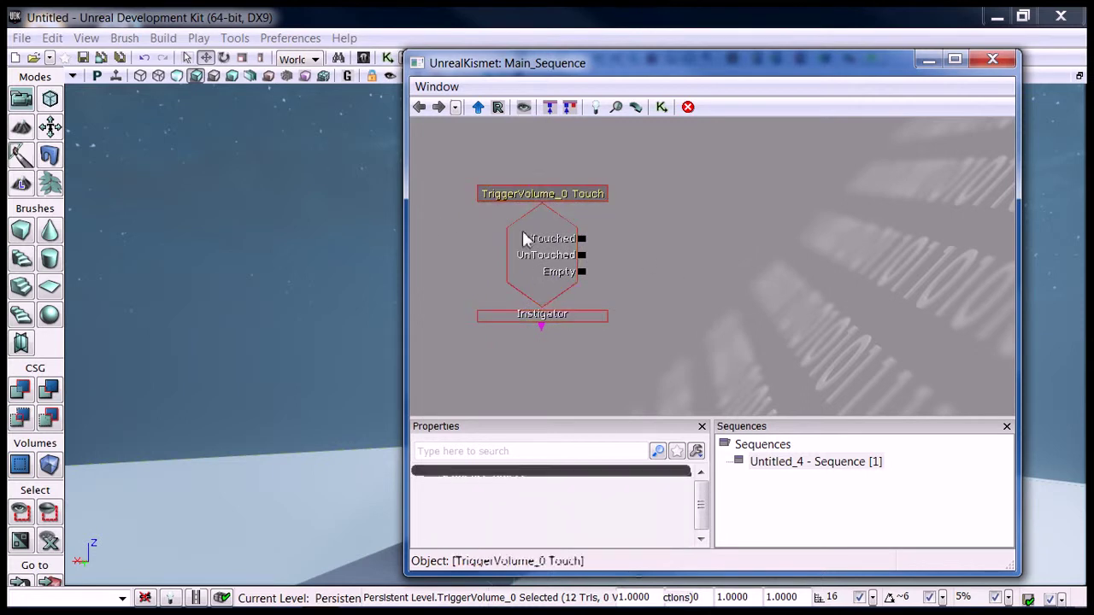
left_click(518, 251)
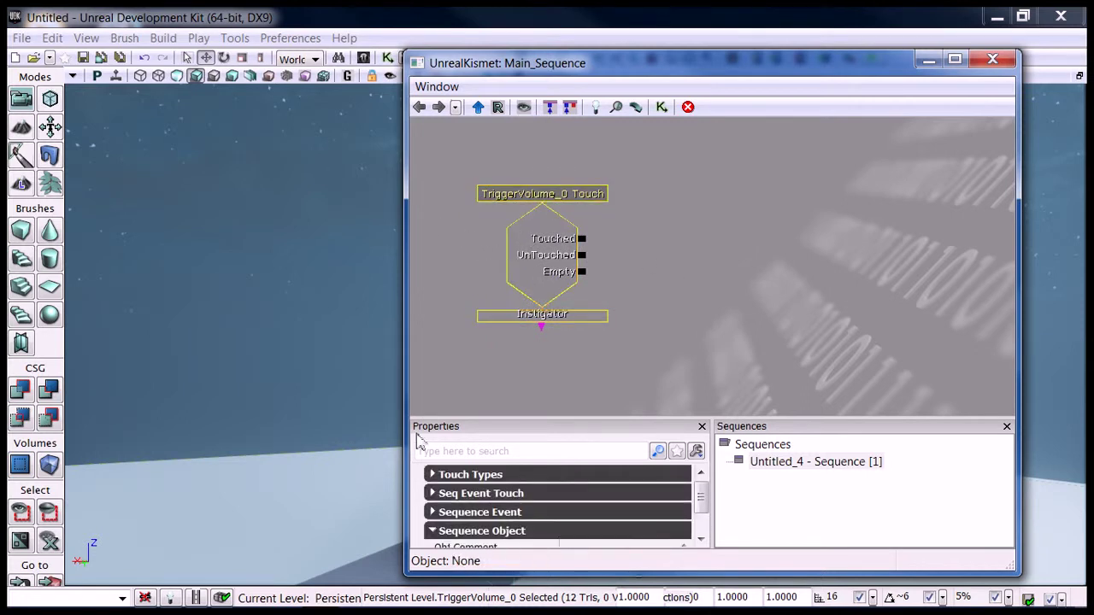
left_click(433, 513)
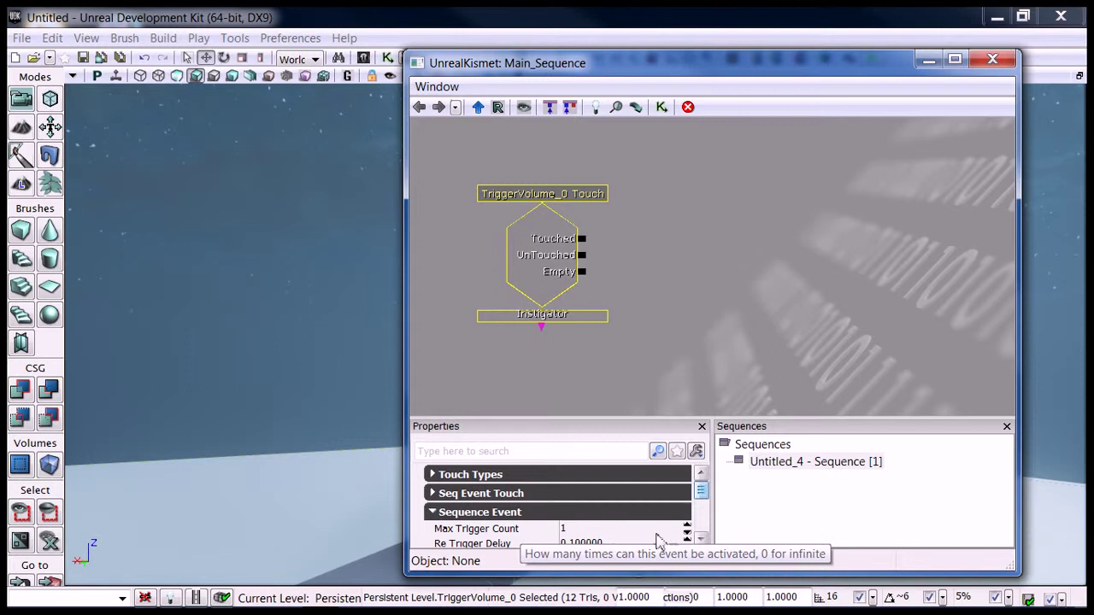
left_click(687, 536)
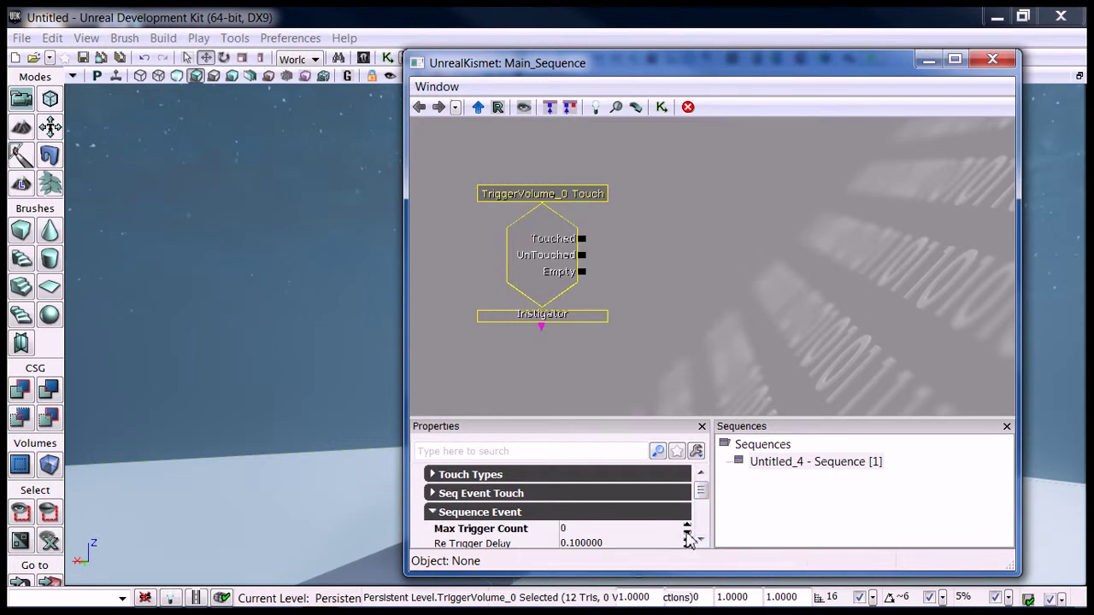
Add a Log action from the Misc category beside the Touch event.
left_click(631, 265)
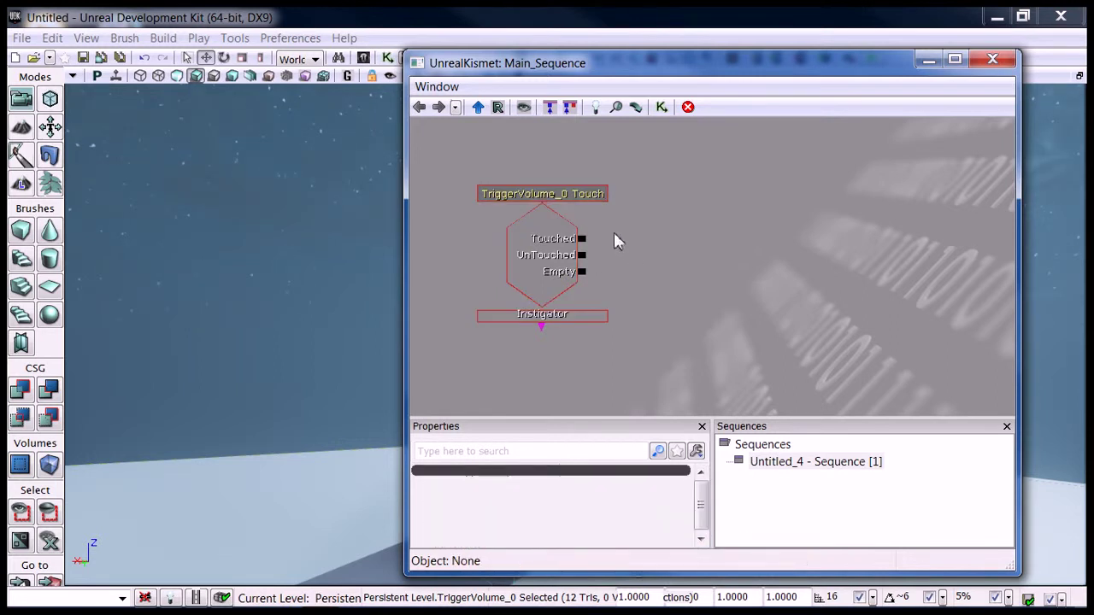
right_click(615, 230)
mouse_move(706, 227)
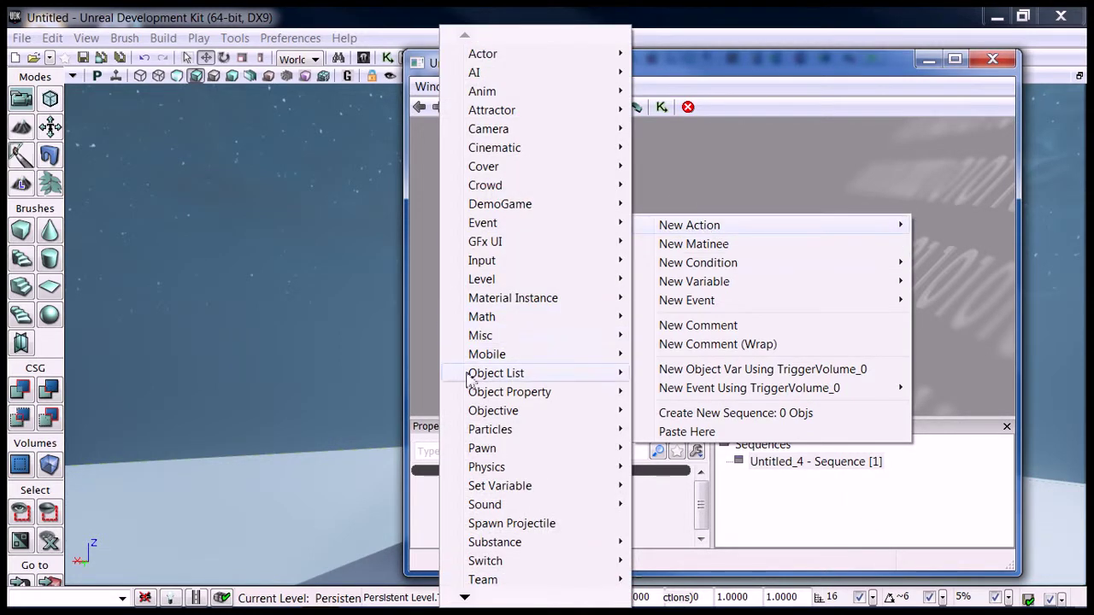
mouse_move(517, 335)
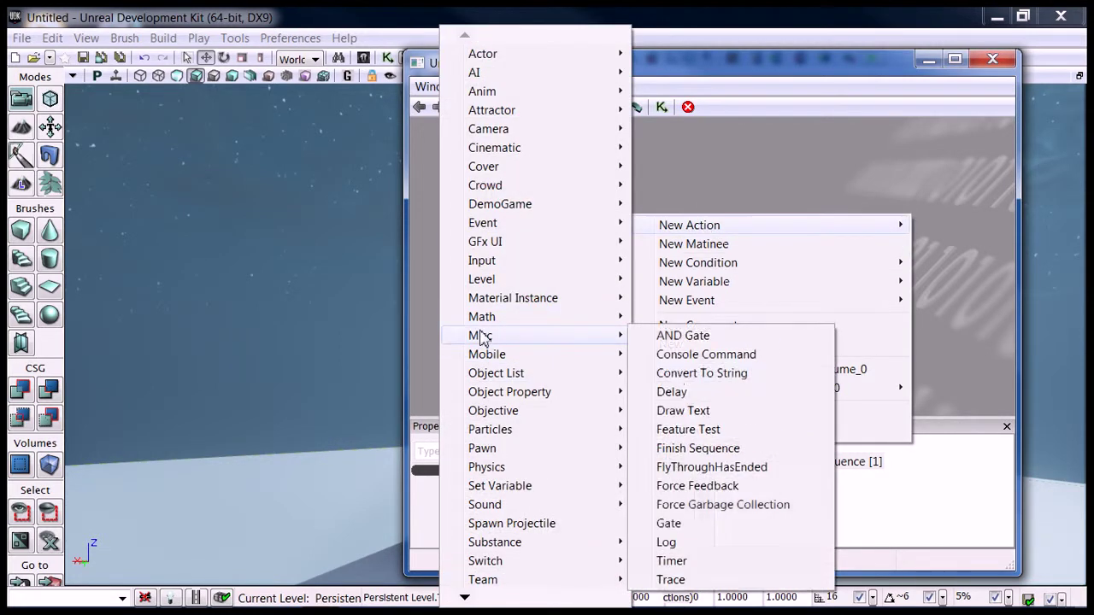
left_click(666, 543)
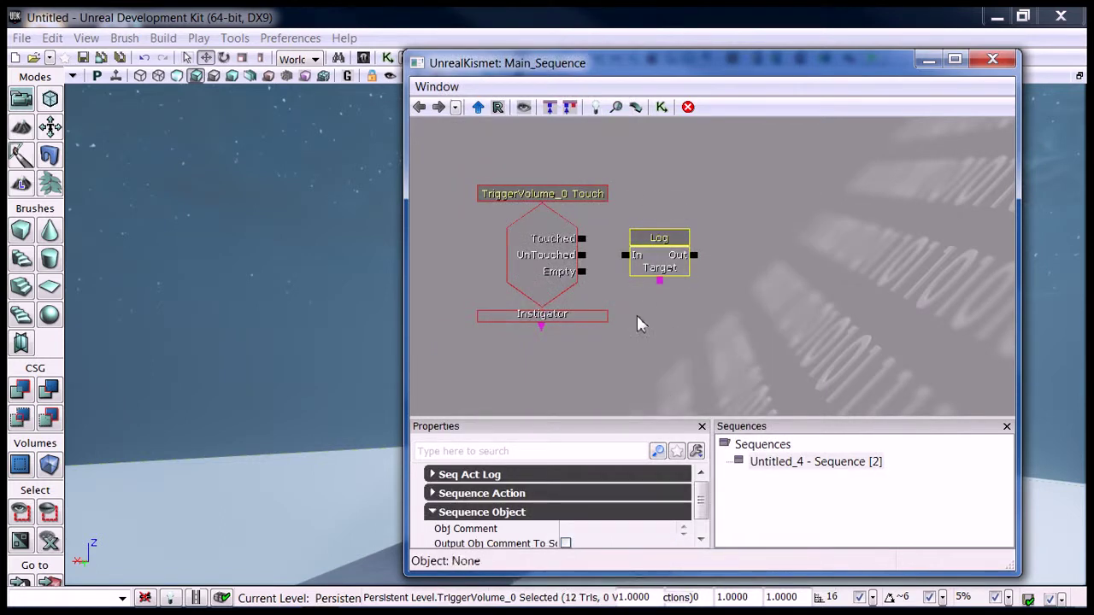
Set the Log action's object comment to "Hello, World!" and connect the event's Touched output to the action's In input.
left_click(590, 531)
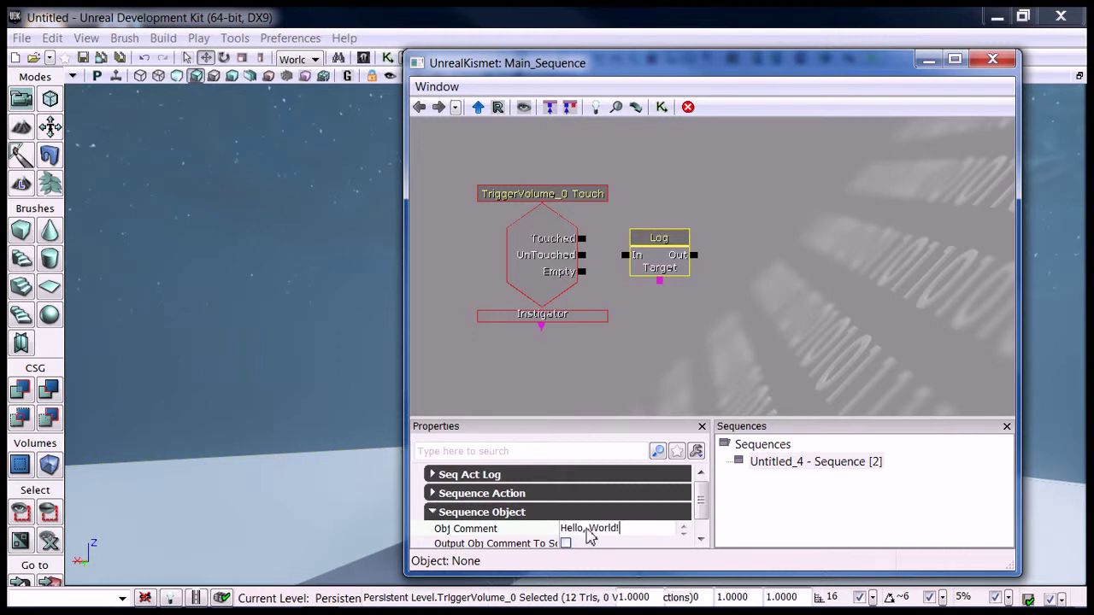
key("Return")
left_click(676, 296)
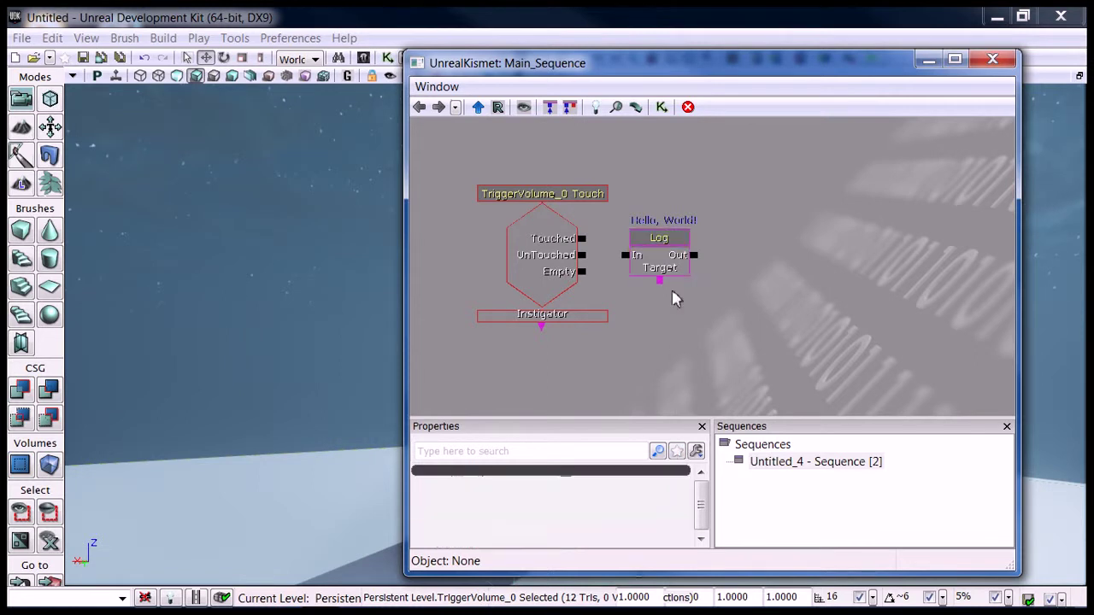
left_click_drag(581, 240, 623, 257)
left_click(992, 59)
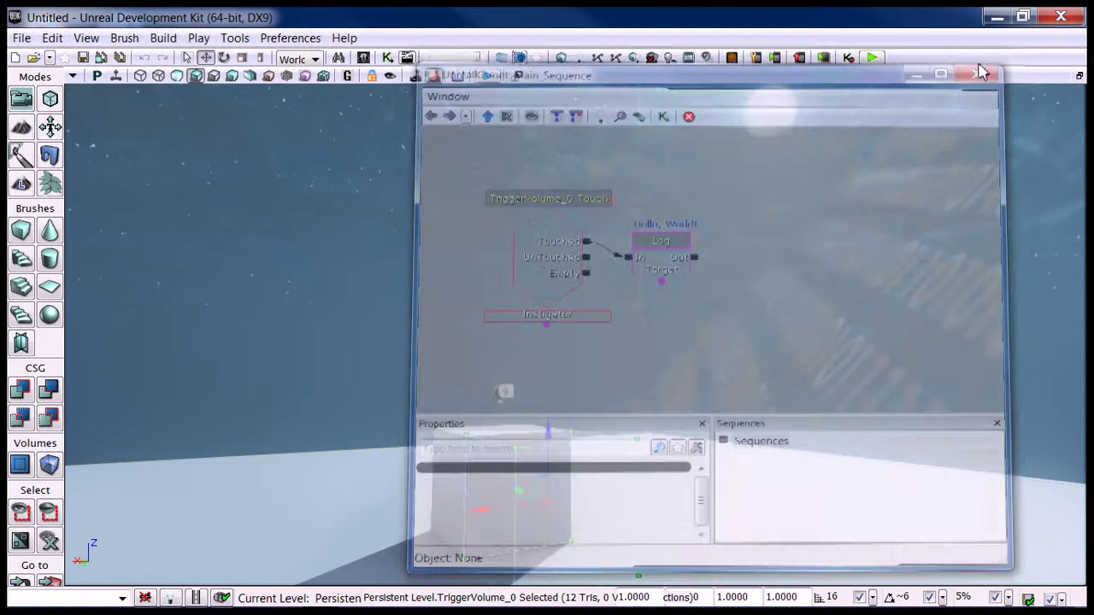
Play the level in the editor preview and walk through the trigger volume to test the log message.
left_click(872, 57)
key("w")
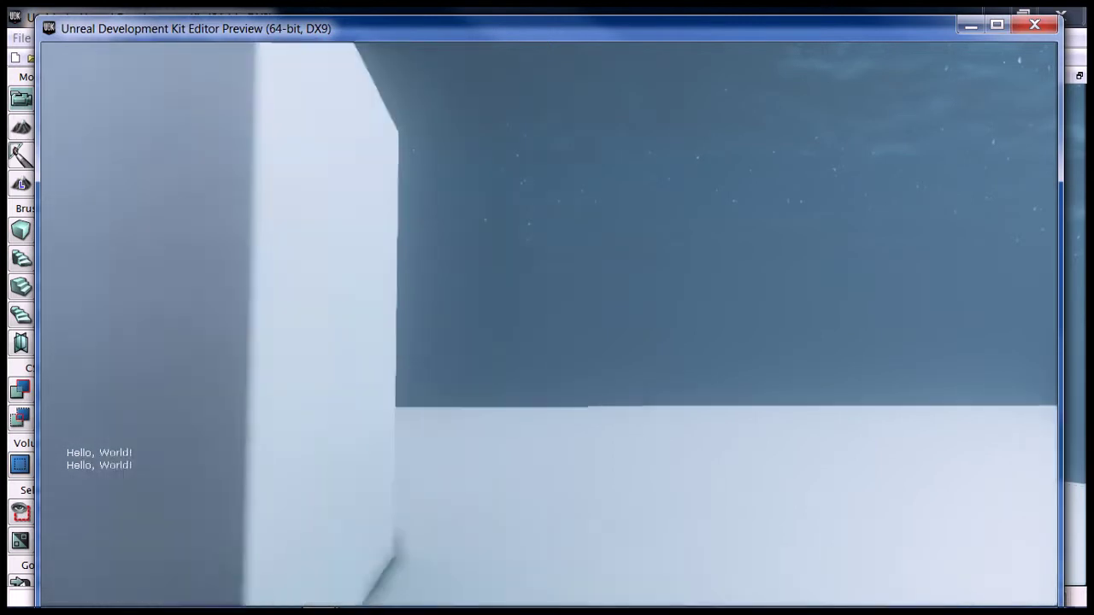
key("a")
key("s")
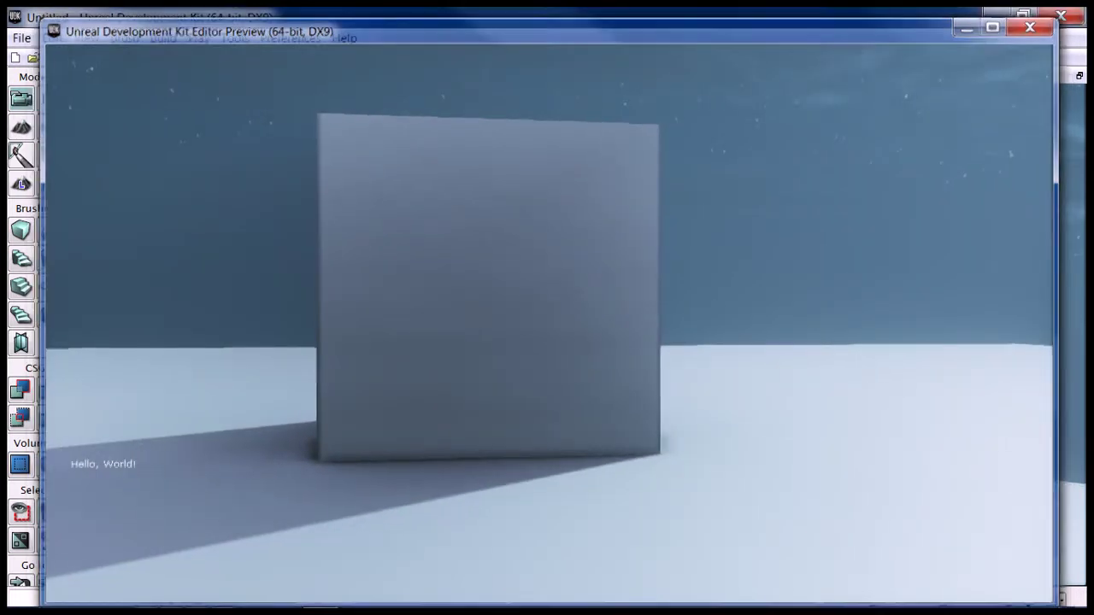
key("Escape")
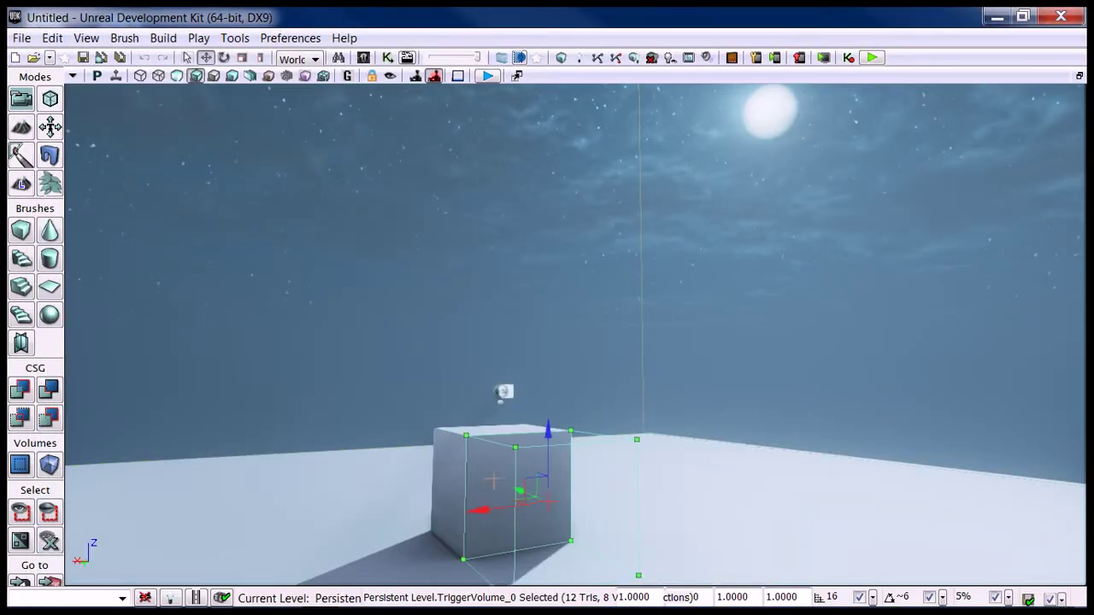
Duplicate the cube along the X axis so that one cube stands on each side of the trigger volume.
left_click(493, 480)
right_click_drag(375, 493, 374, 515)
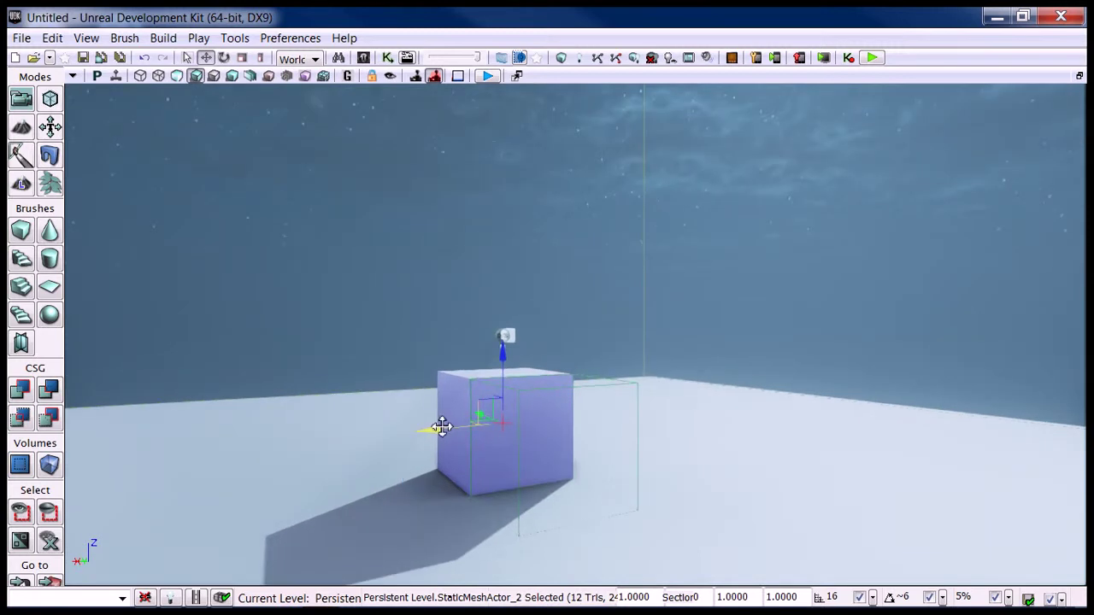
left_click_drag(440, 430, 297, 446)
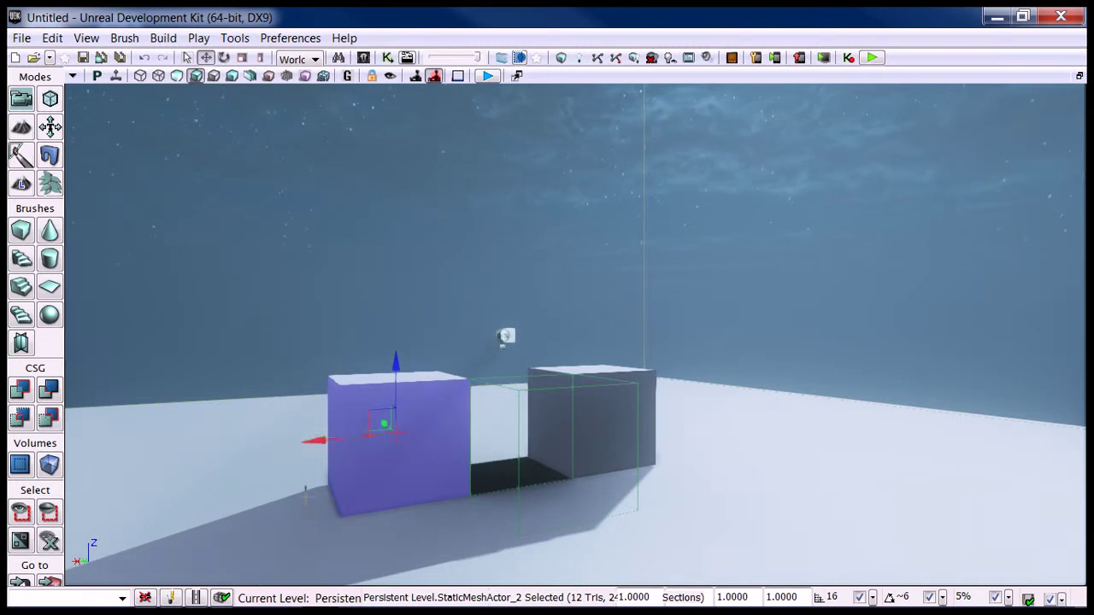
right_click_drag(400, 540, 400, 551)
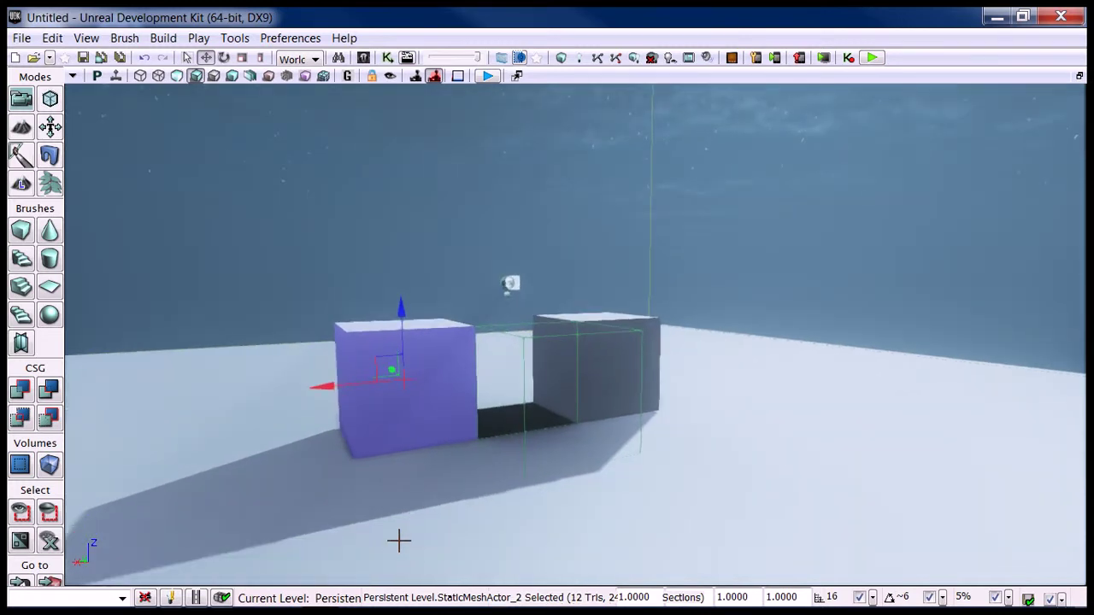
Search the content library for "door", limit the results to static meshes, and select the S_LT_Doors_SM_Door04 mesh.
key("ctrl+shift+f")
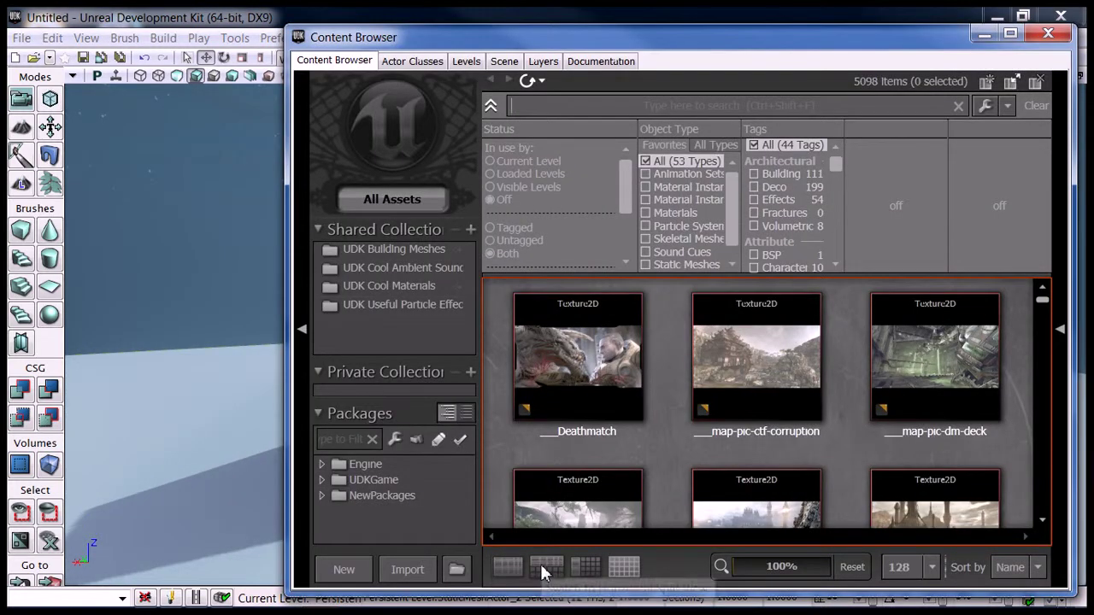
mouse_move(533, 370)
type("door")
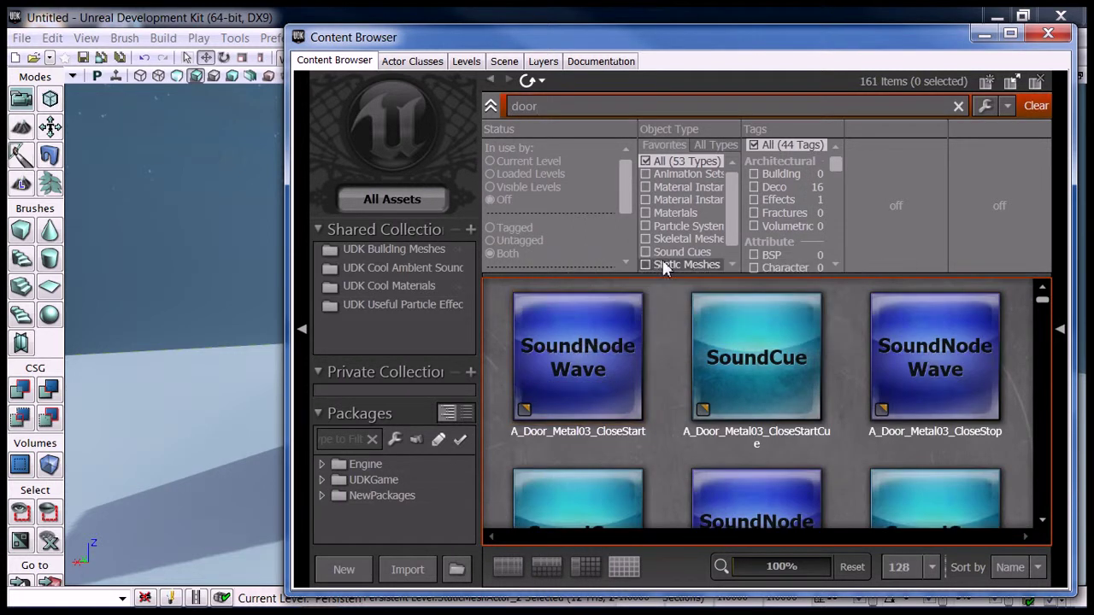
left_click(645, 265)
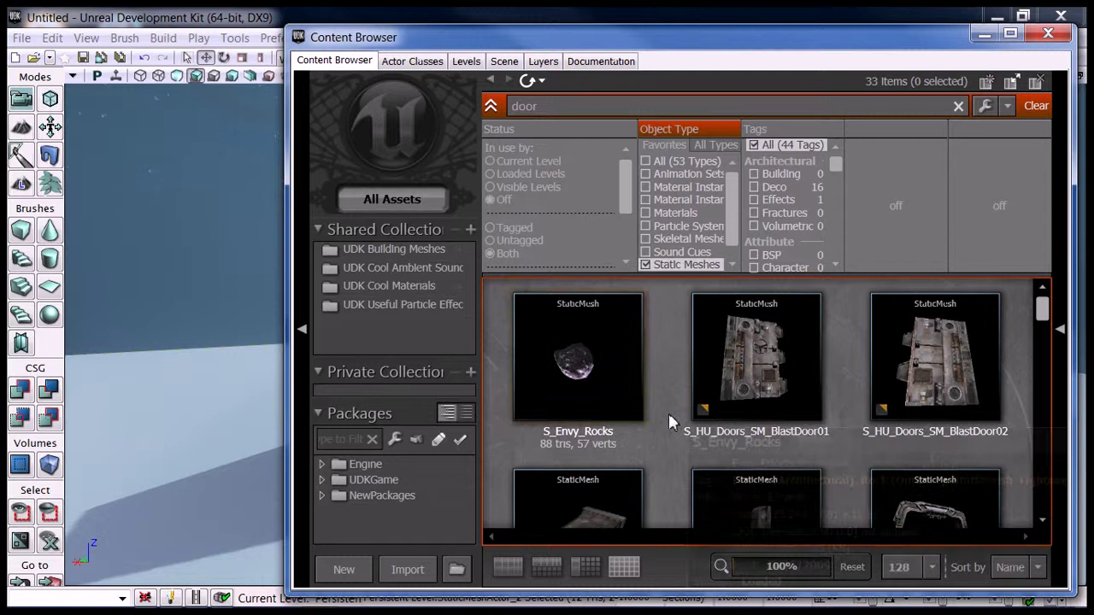
scroll(646, 386, "down", 1)
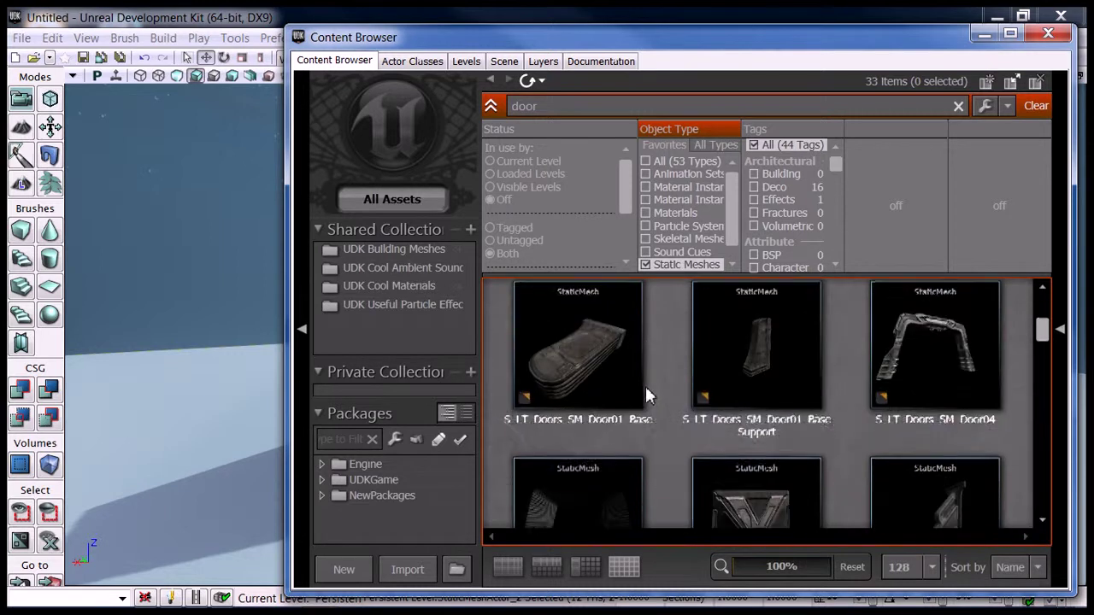
left_click(946, 363)
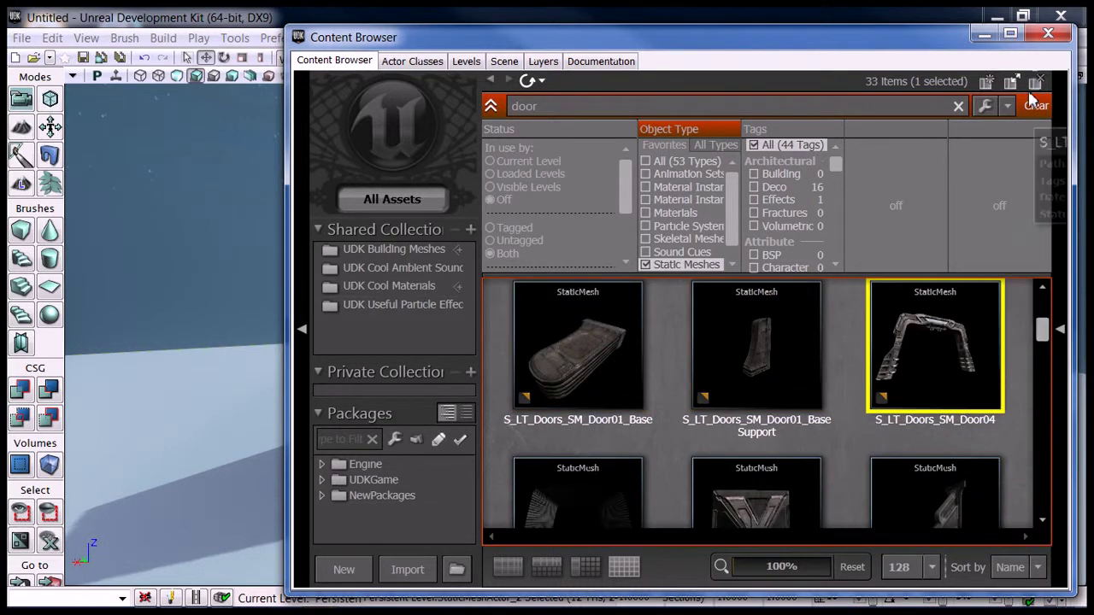
left_click(1048, 35)
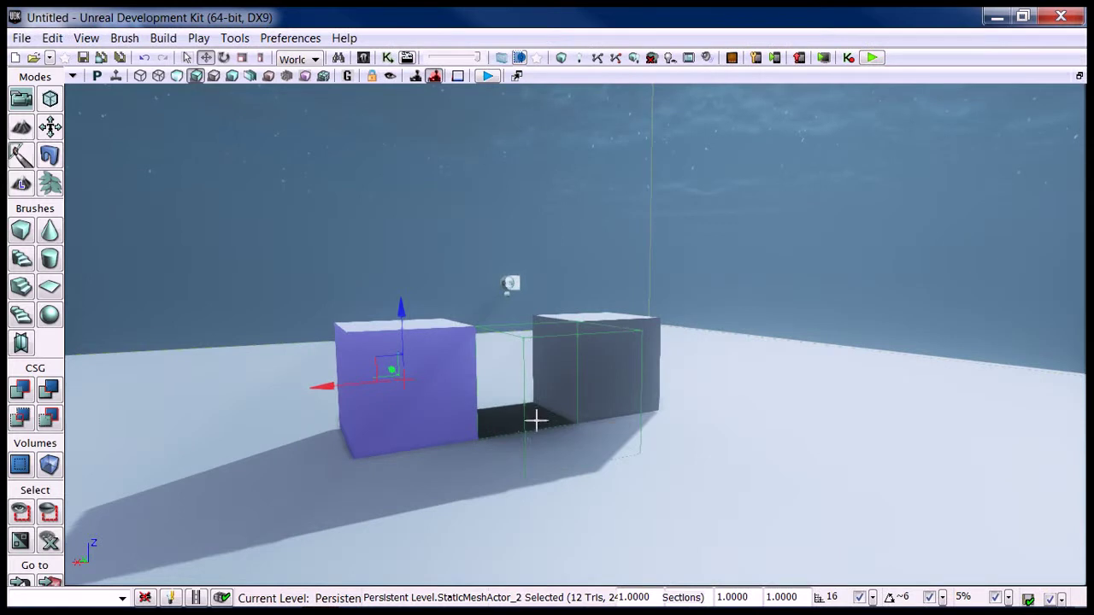
Add the selected door frame mesh to the level on the ground between the two cubes.
right_click(530, 431)
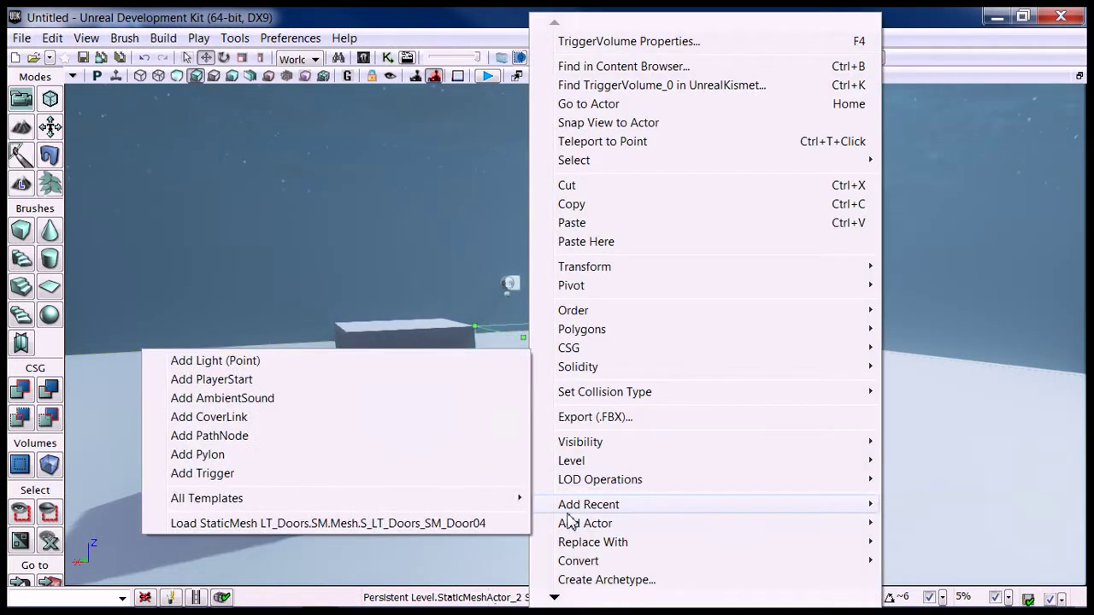
mouse_move(567, 512)
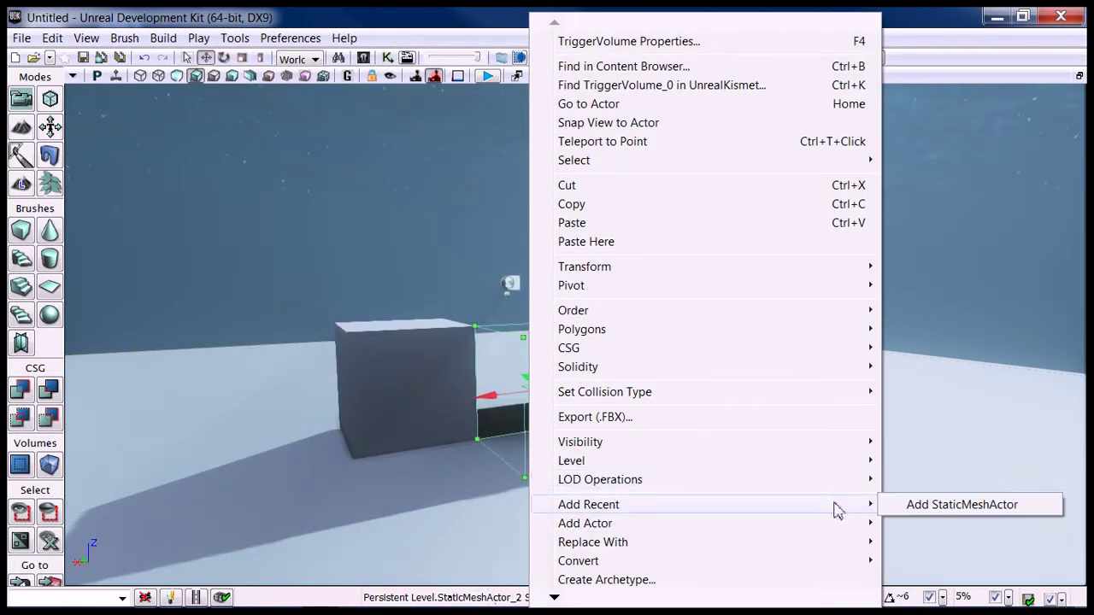
left_click(910, 507)
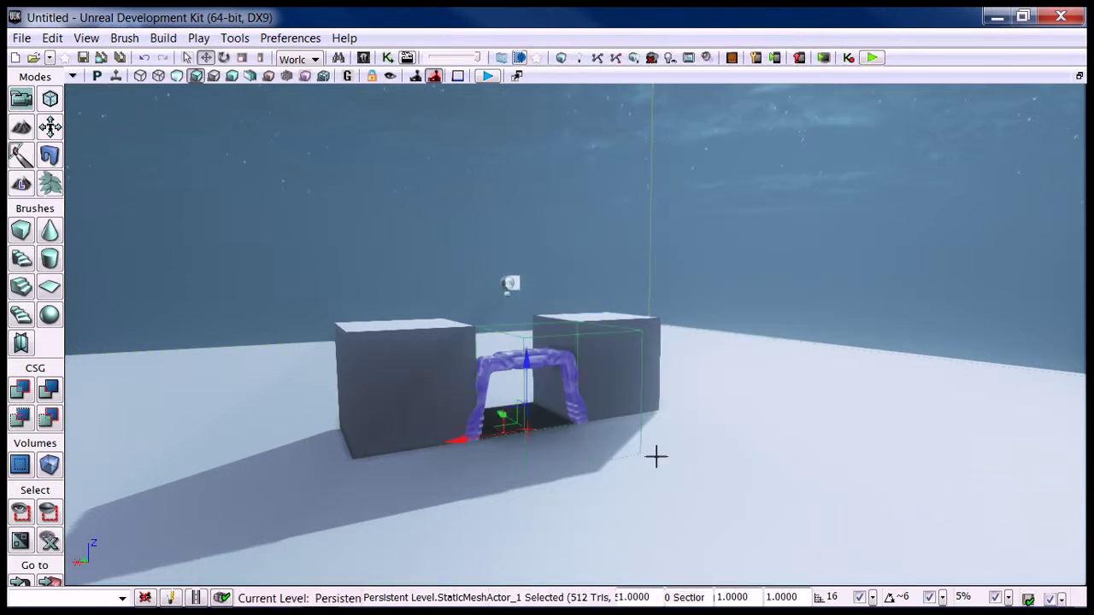
left_click_drag(596, 489, 550, 443)
middle_click_drag(550, 443, 746, 445)
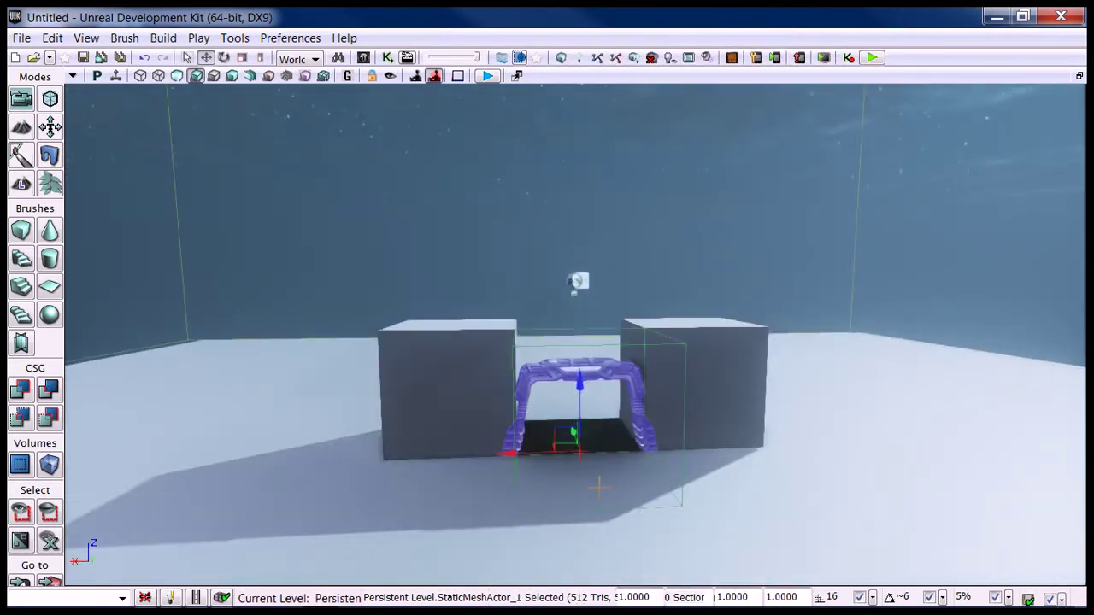
Select the S_LT_Doors_SM_DoorWay04 static mesh in the content library and add it to the level at the door frame.
key("ctrl+shift+f")
left_click(782, 493)
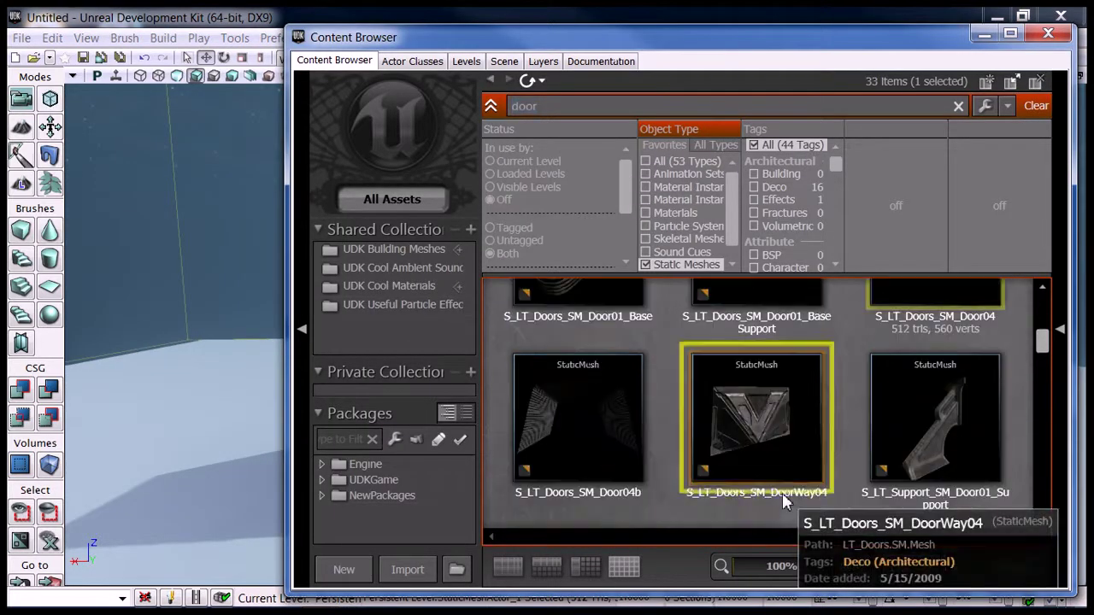
left_click(1049, 34)
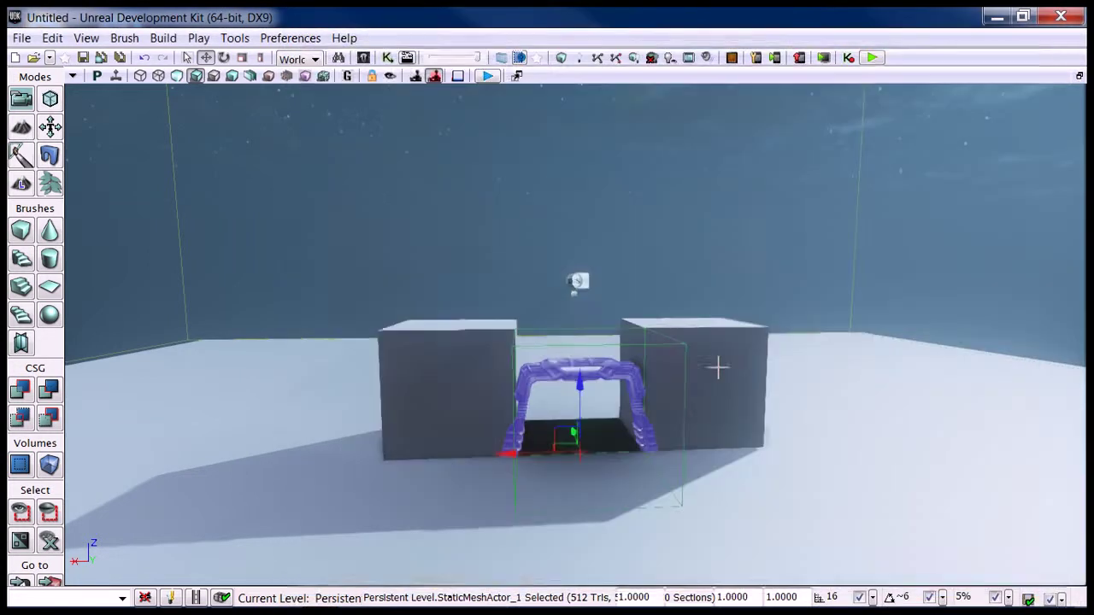
right_click(586, 455)
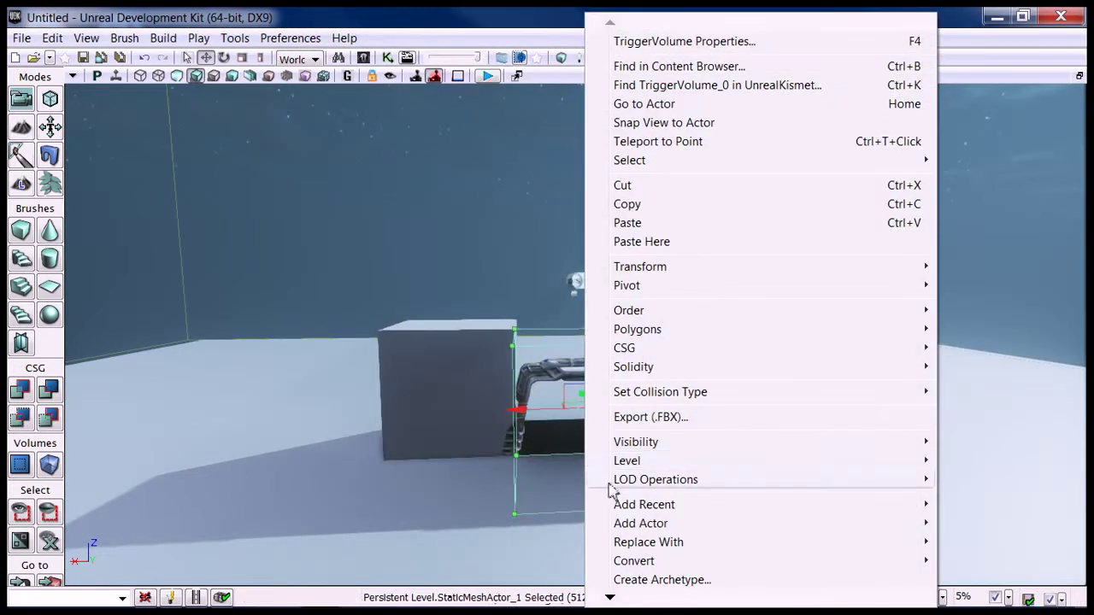
mouse_move(616, 503)
left_click(486, 505)
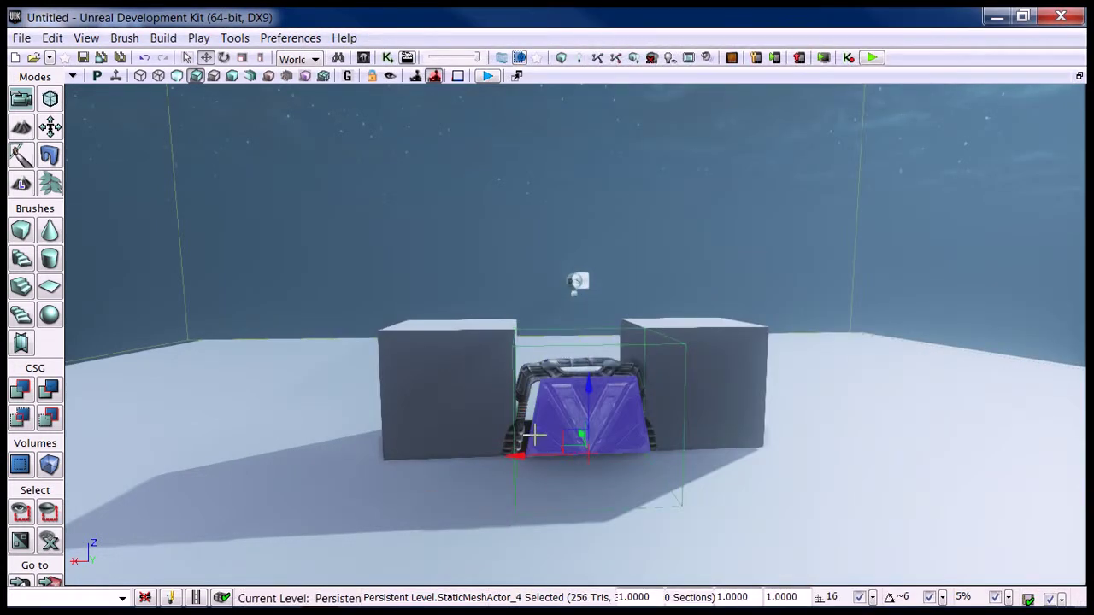
Move the door panel along its horizontal axes so that it sits centred inside the door frame.
left_click_drag(494, 462, 505, 459)
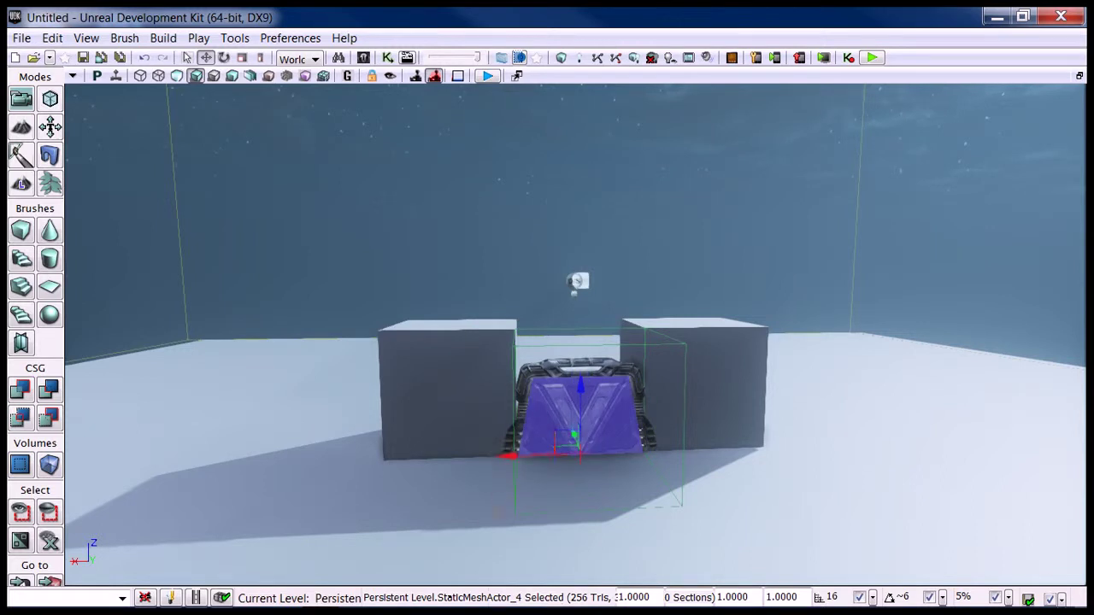
middle_click_drag(495, 487, 531, 534)
right_click_drag(531, 534, 606, 264)
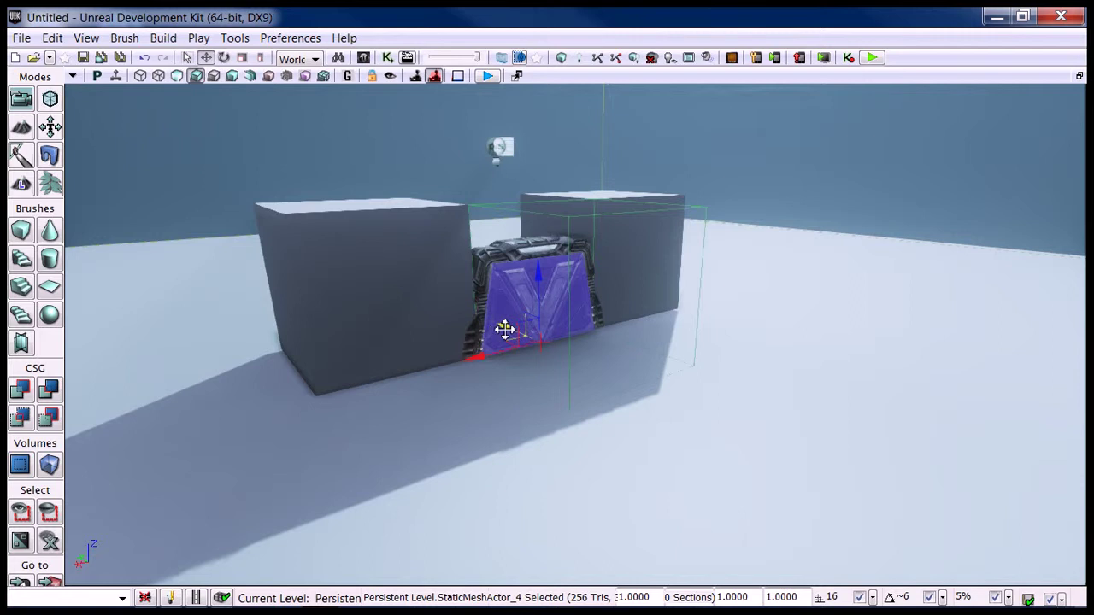
left_click_drag(506, 328, 502, 325)
right_click_drag(500, 415, 442, 428)
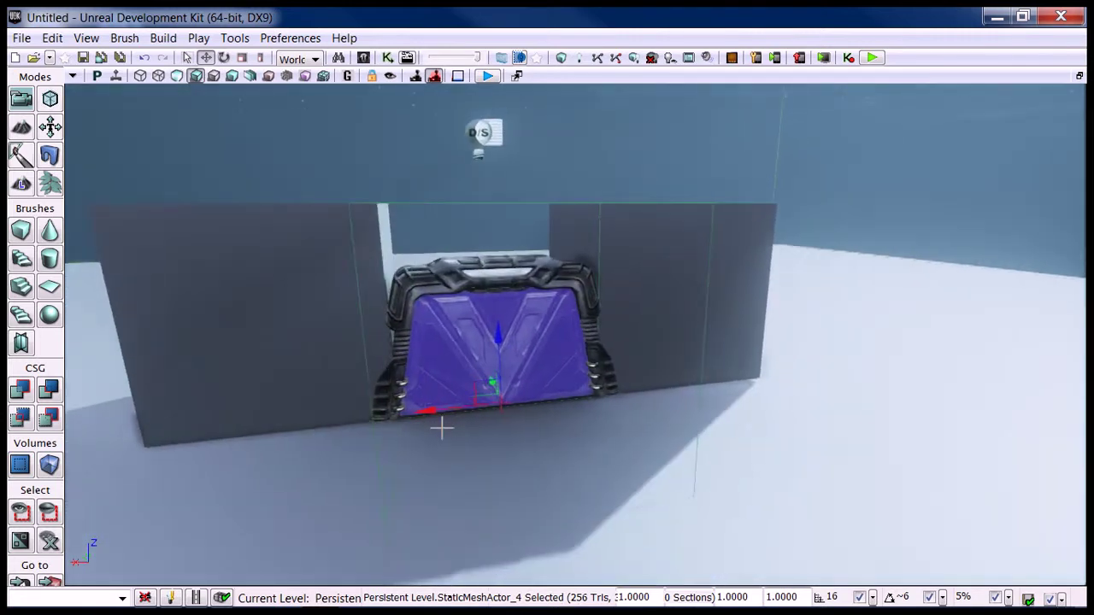
Convert the door panel's static mesh actor to a Mover.
right_click(452, 310)
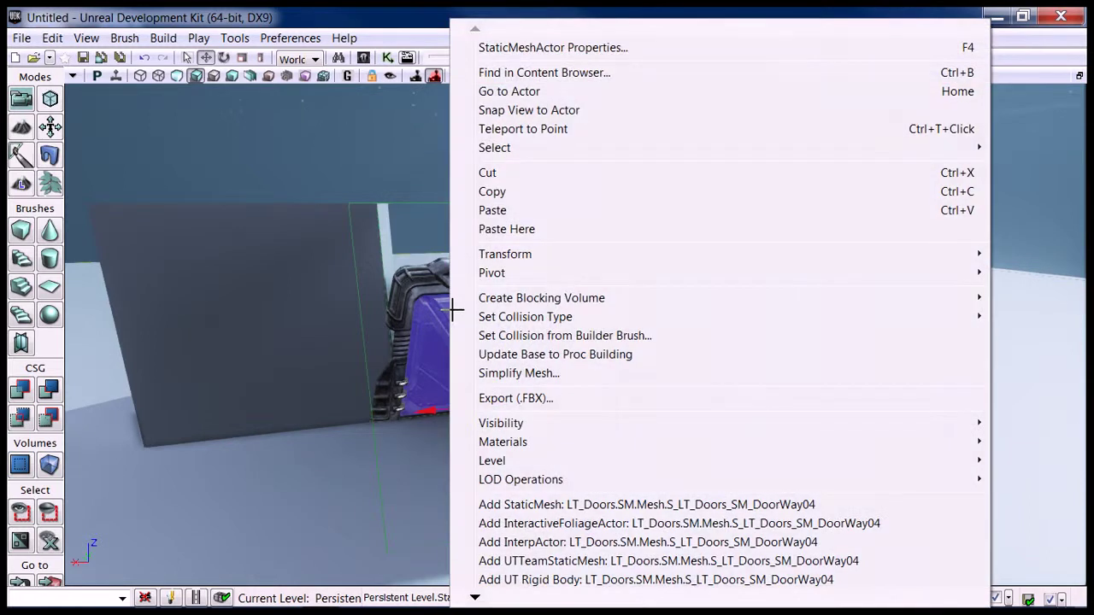
mouse_move(476, 600)
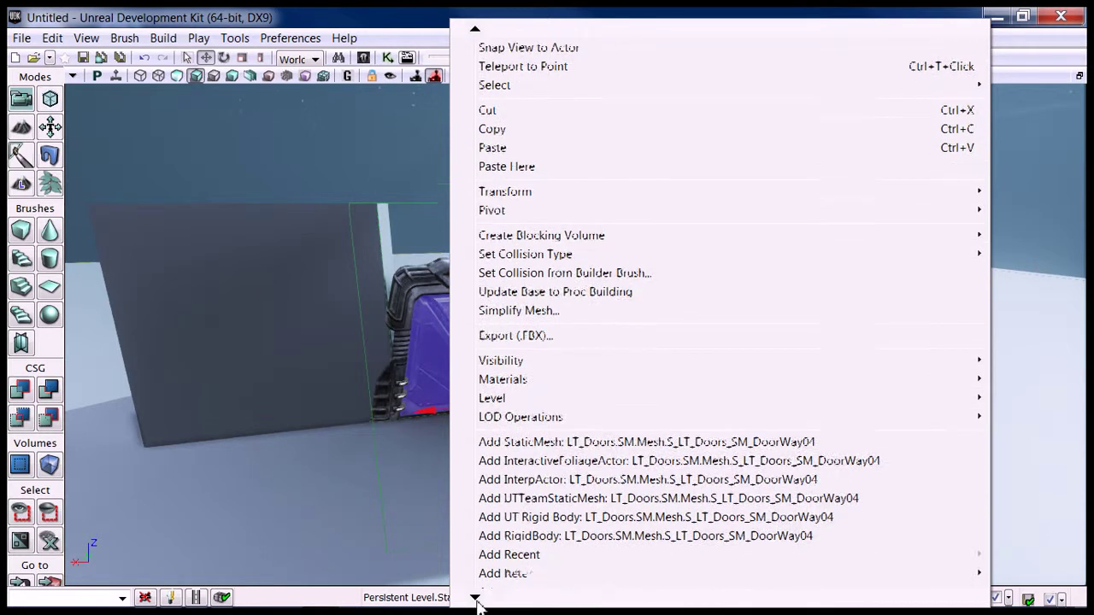
mouse_move(499, 530)
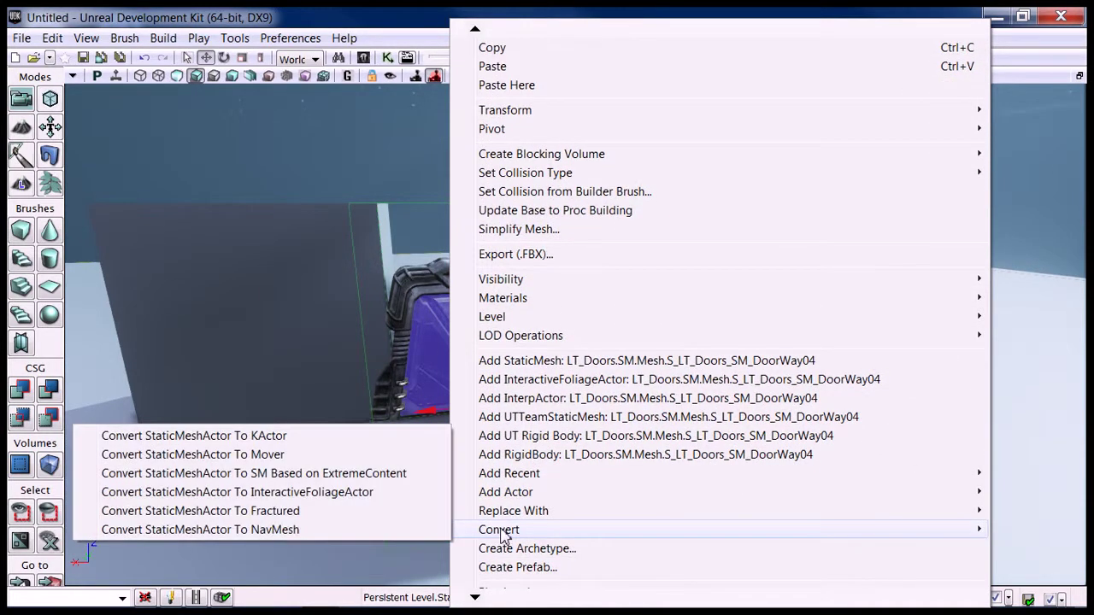
left_click(235, 456)
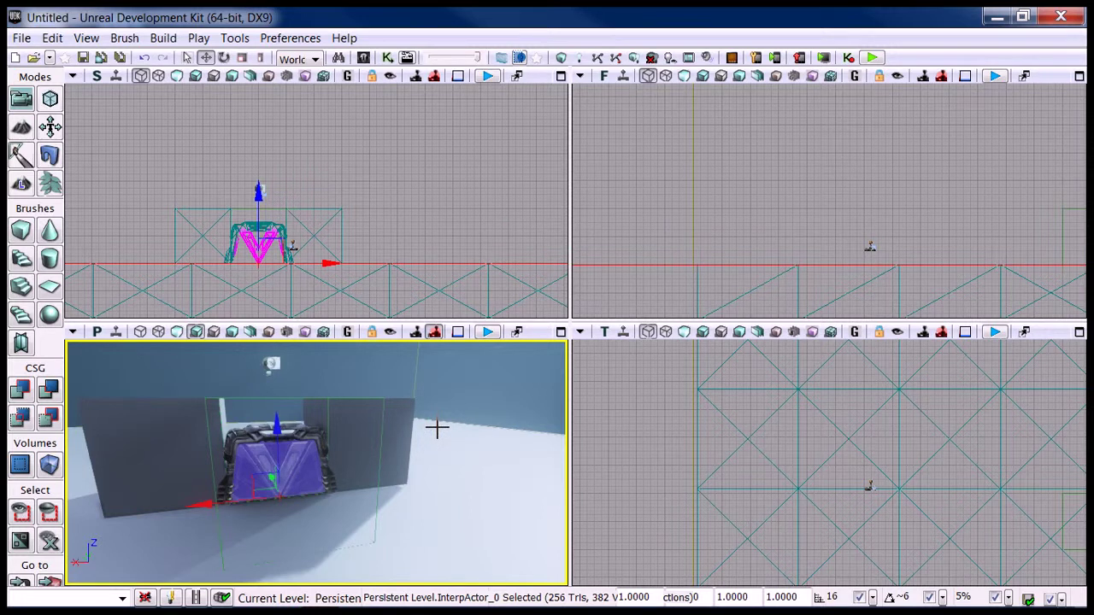
Focus all views on the door panel, compare it with the frame in the side view, and maximize the perspective view.
key("Home")
left_click(359, 162)
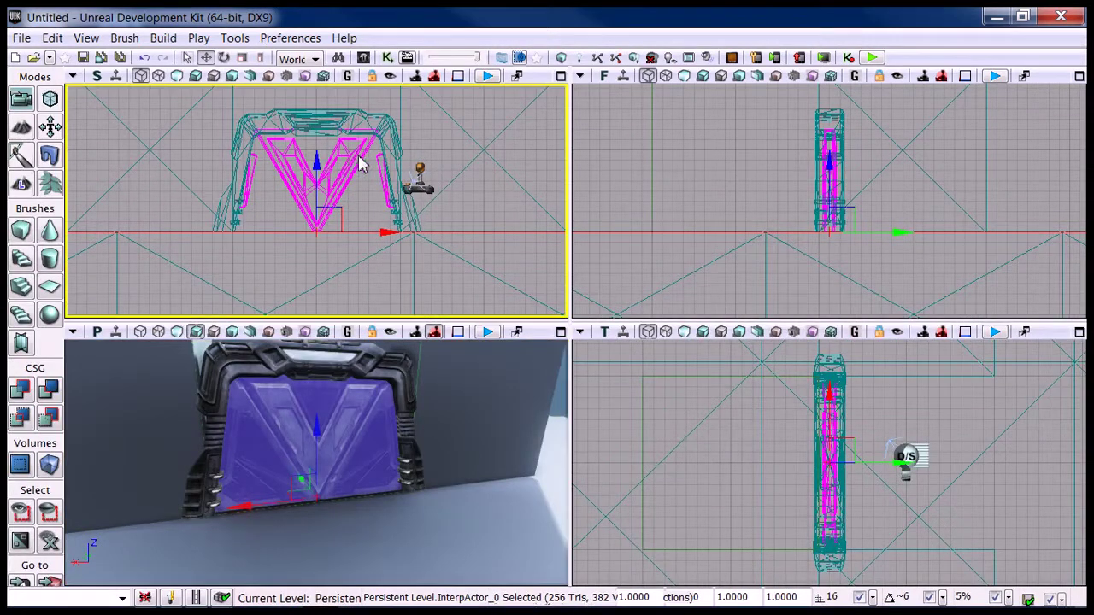
left_click(340, 127)
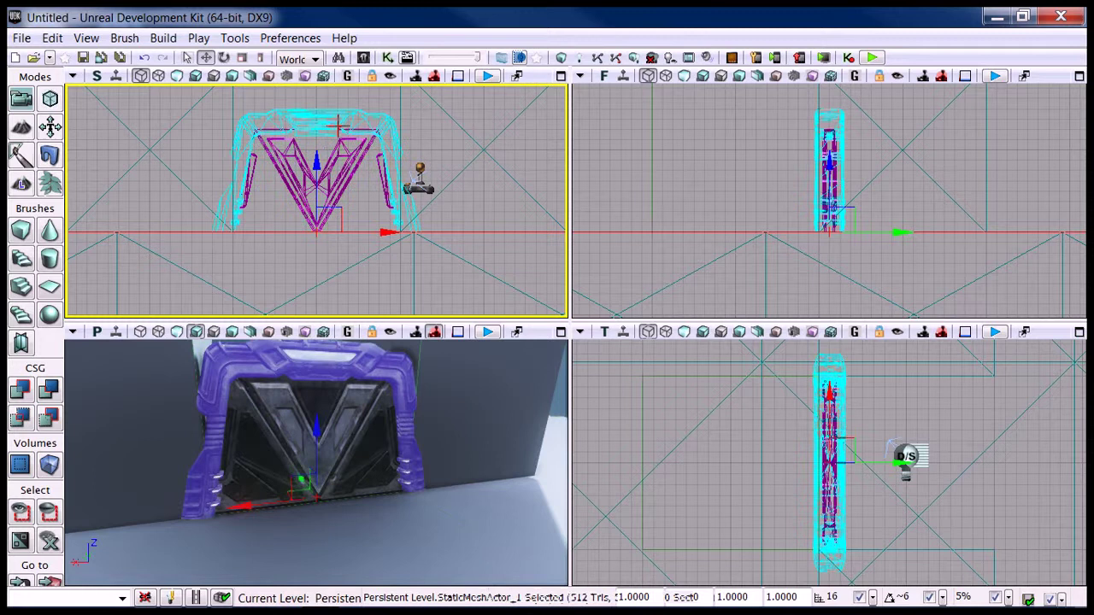
left_click(350, 176)
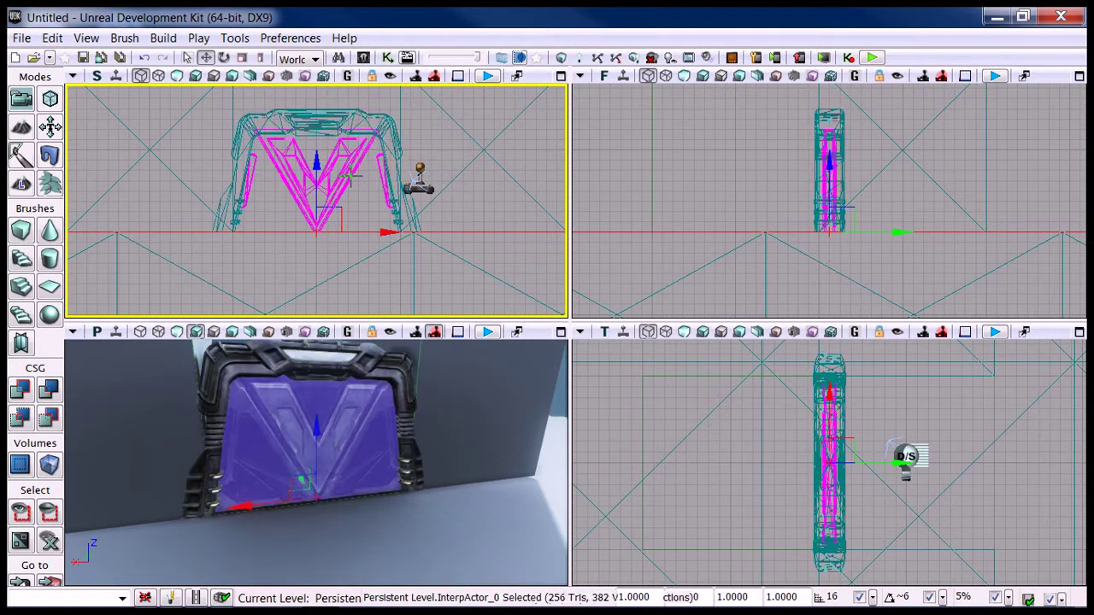
left_click(373, 464)
left_click(561, 331)
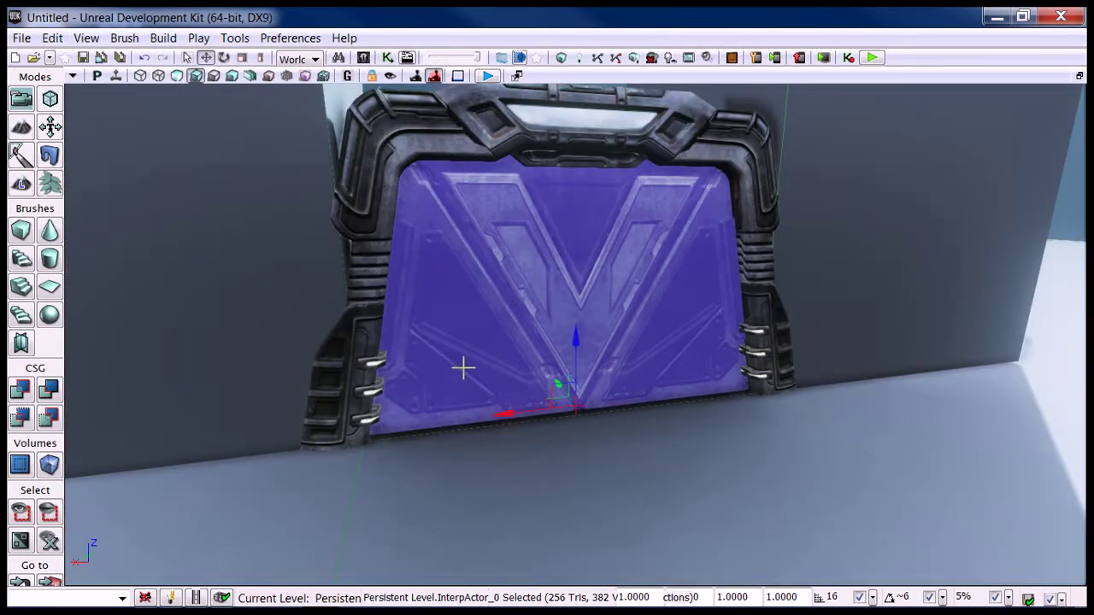
Set the door panel's collision type to COLLIDE_BlockAll in its properties.
double_click(463, 368)
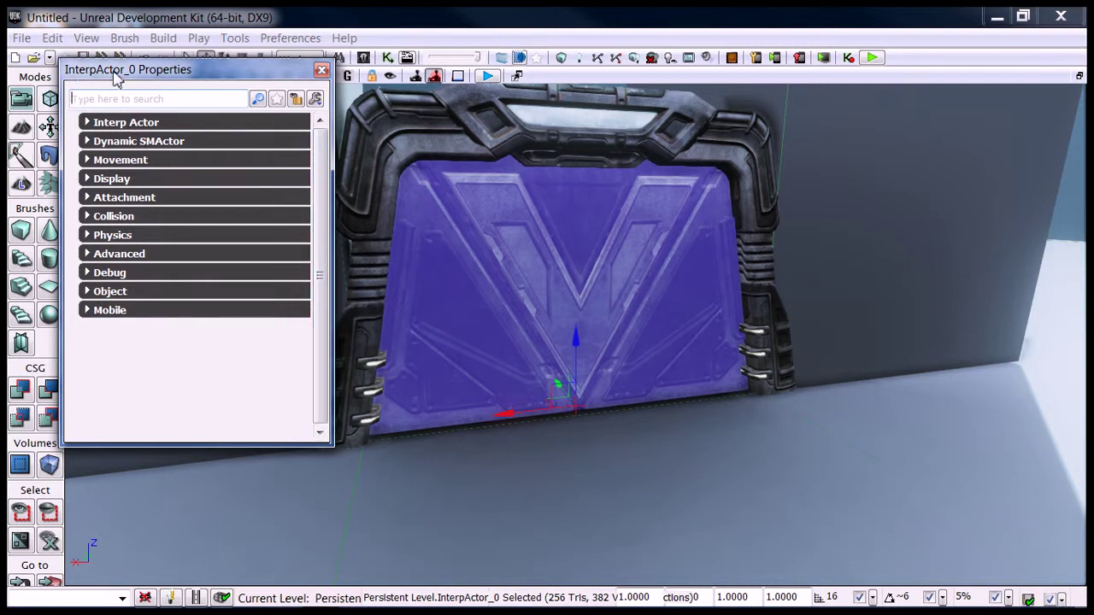
left_click(87, 216)
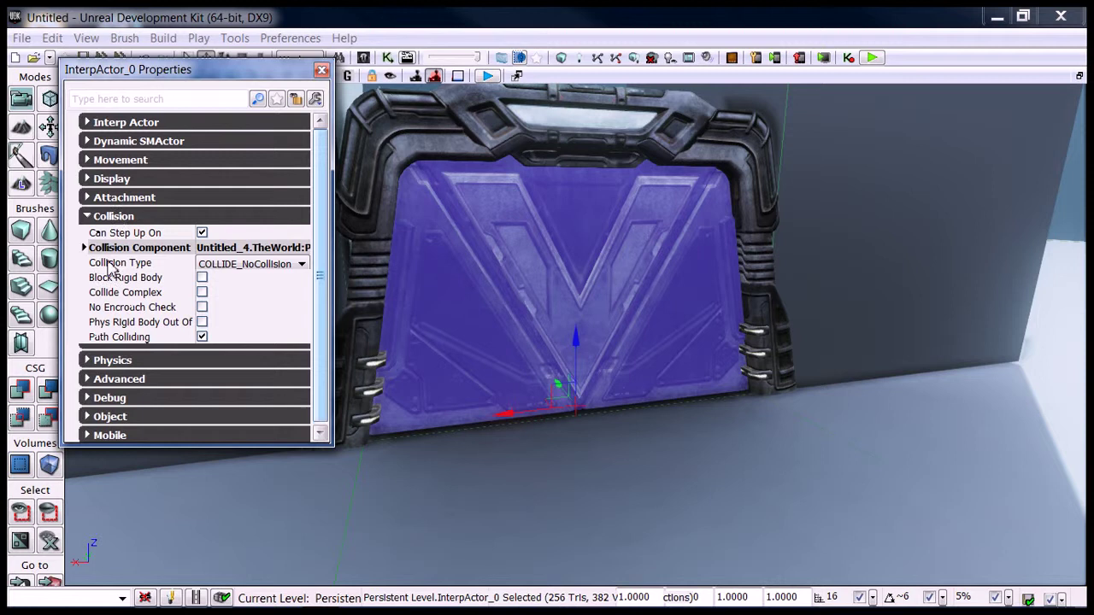
left_click(257, 265)
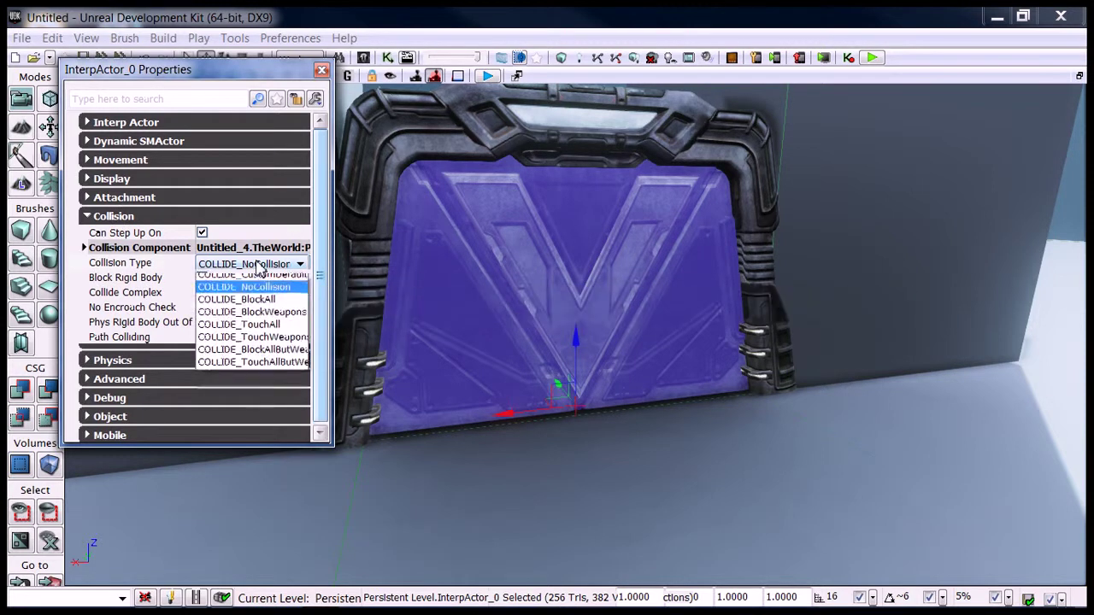
left_click(256, 308)
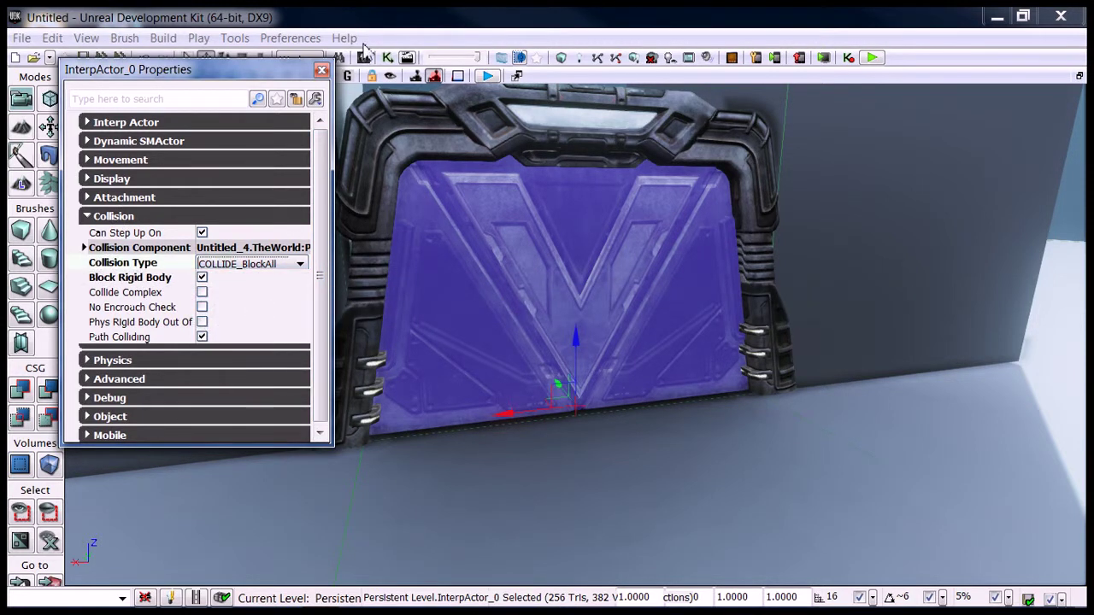
left_click(322, 69)
Add a new Matinee beside the Log action in the Kismet sequence and open it for editing with its whole timeline in view.
mouse_move(314, 295)
right_mouse_down()
mouse_move(314, 317)
mouse_move(329, 300)
right_mouse_up()
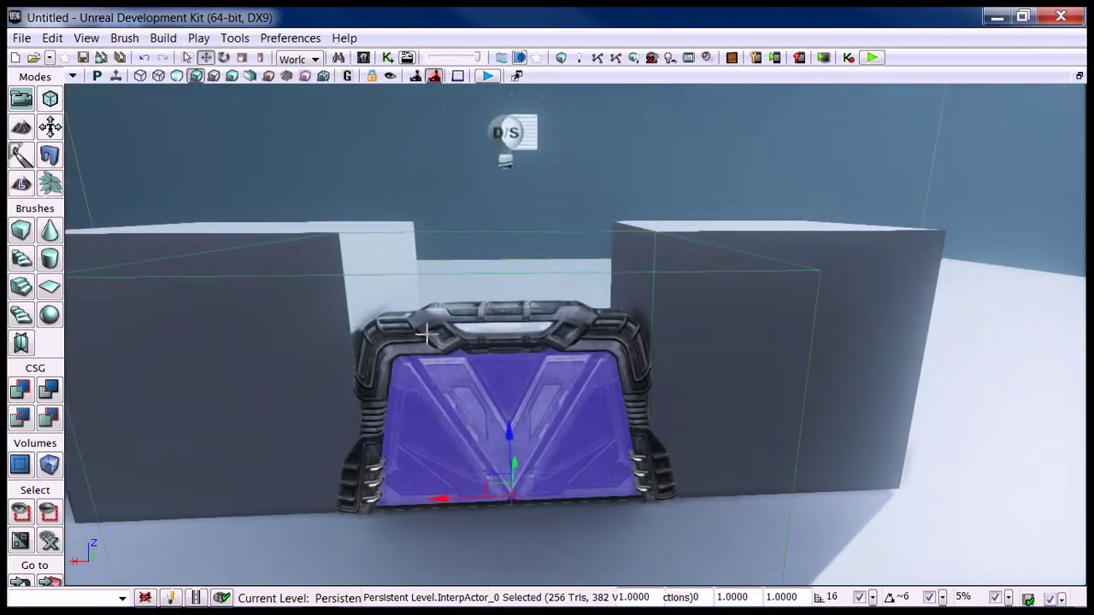
left_click(387, 58)
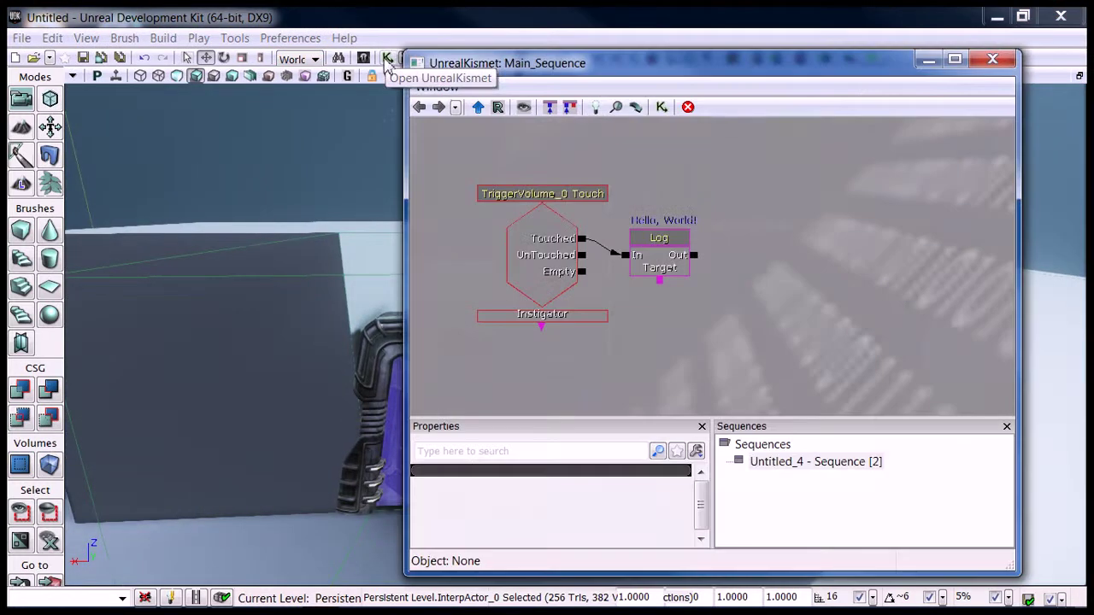
right_click(746, 215)
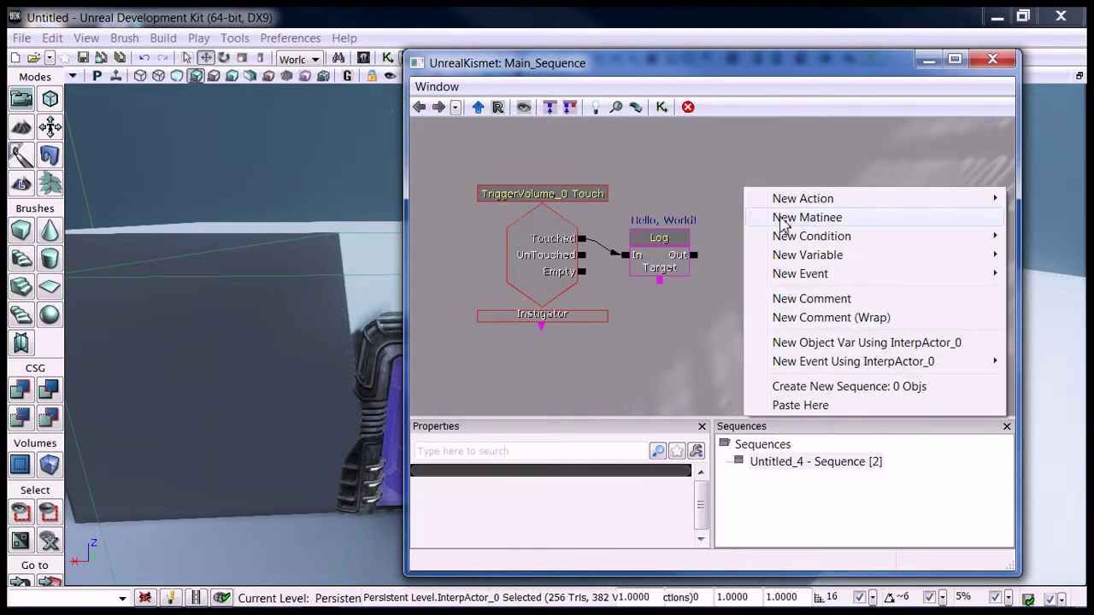
left_click(781, 220)
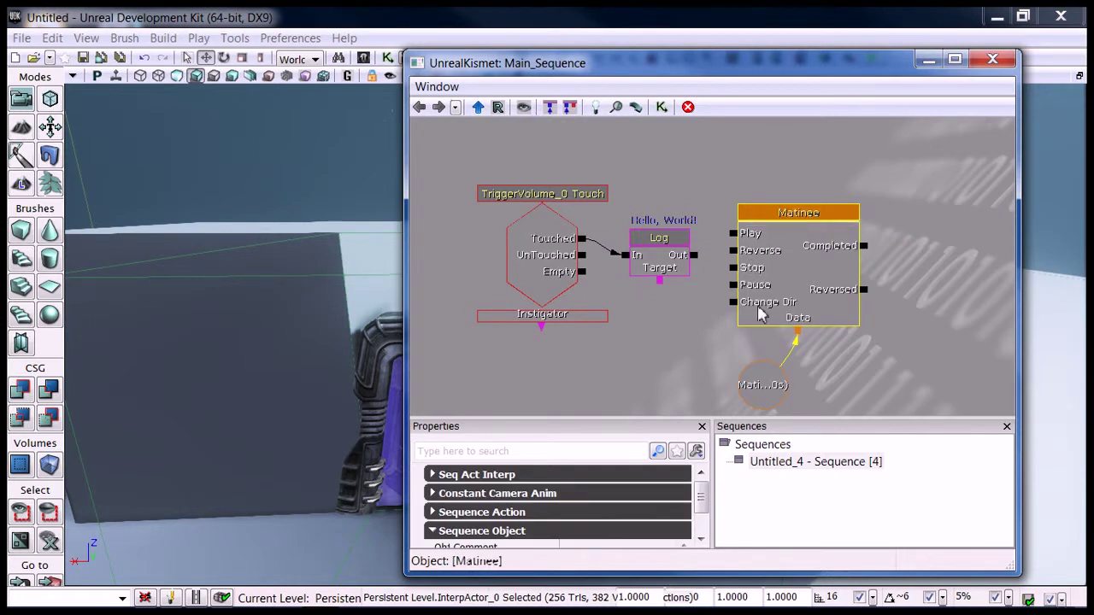
double_click(793, 270)
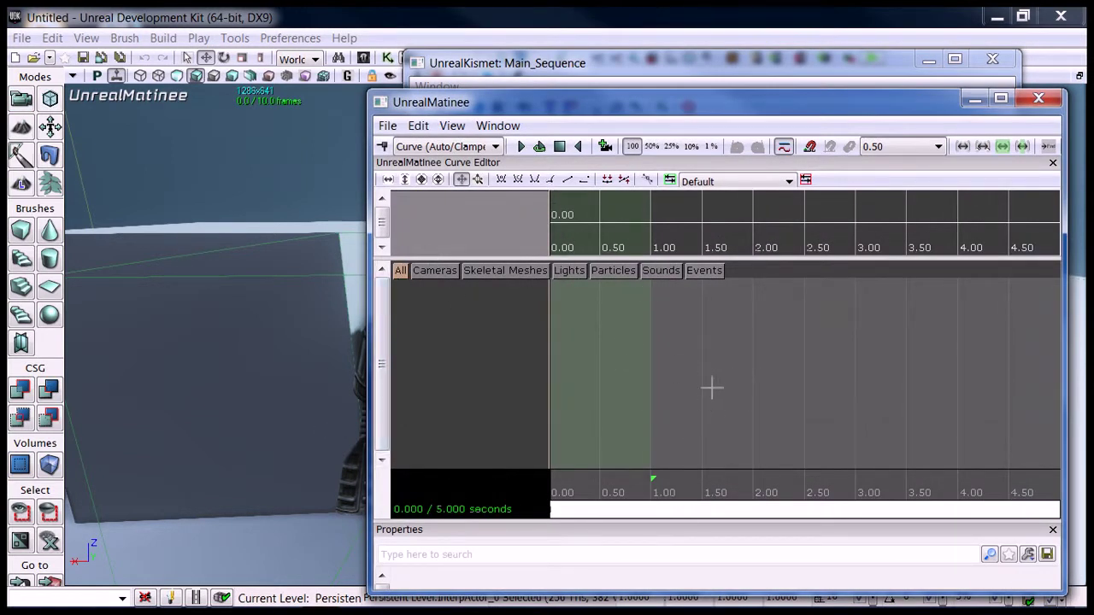
scroll(713, 386, "down", 5)
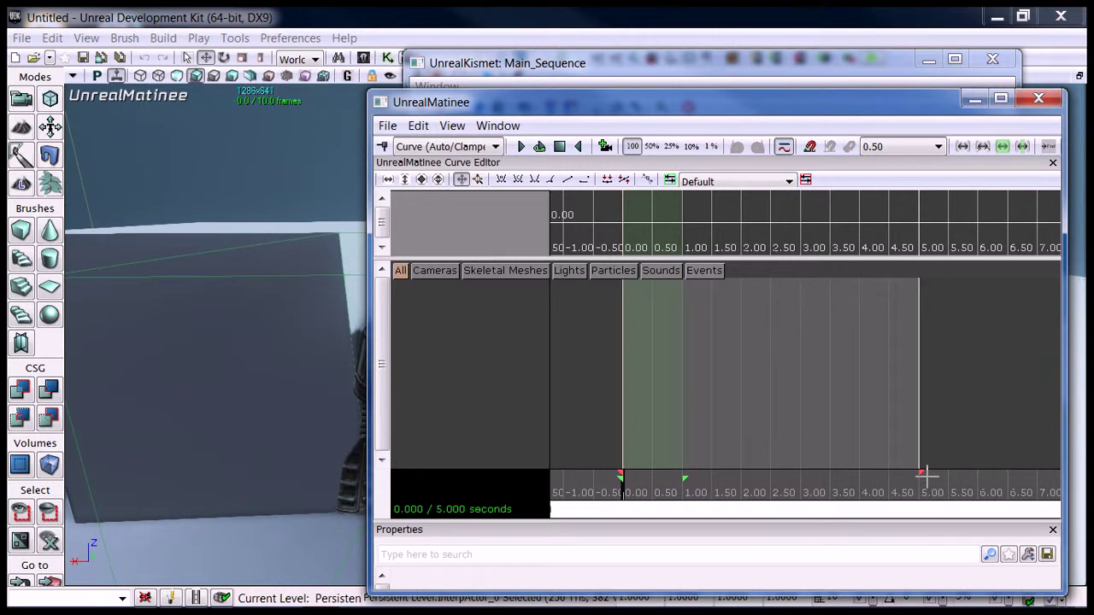
Shorten the Matinee sequence to about 1 second and add a new empty group named "door".
mouse_move(923, 475)
left_mouse_down()
mouse_move(747, 508)
mouse_move(684, 501)
mouse_move(907, 502)
mouse_move(507, 519)
mouse_move(914, 482)
mouse_move(557, 508)
mouse_move(676, 508)
mouse_move(619, 505)
mouse_move(713, 479)
left_mouse_up()
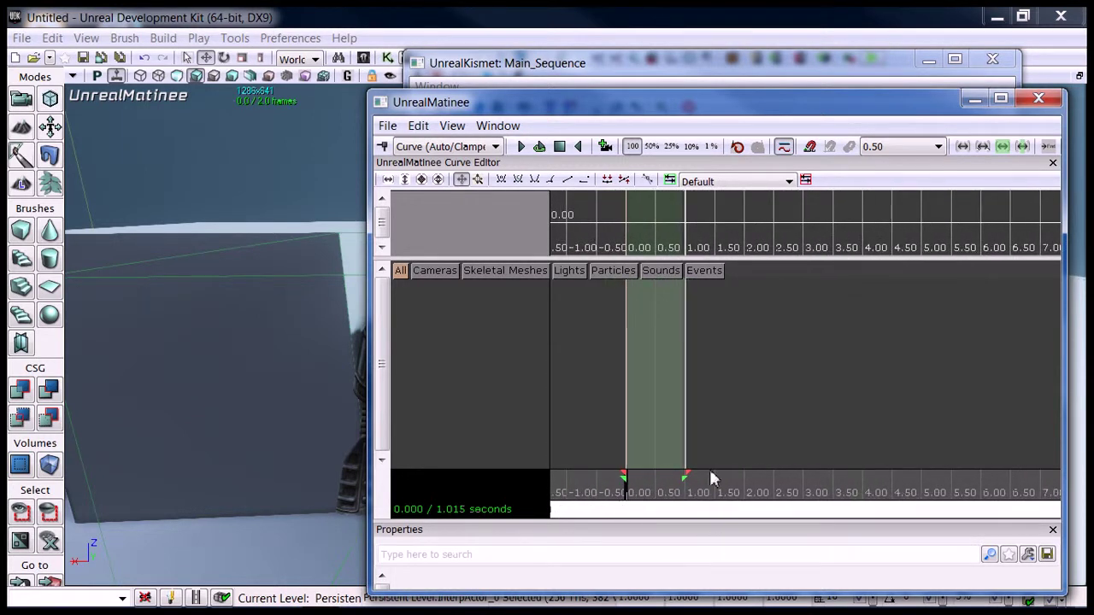
right_click(426, 299)
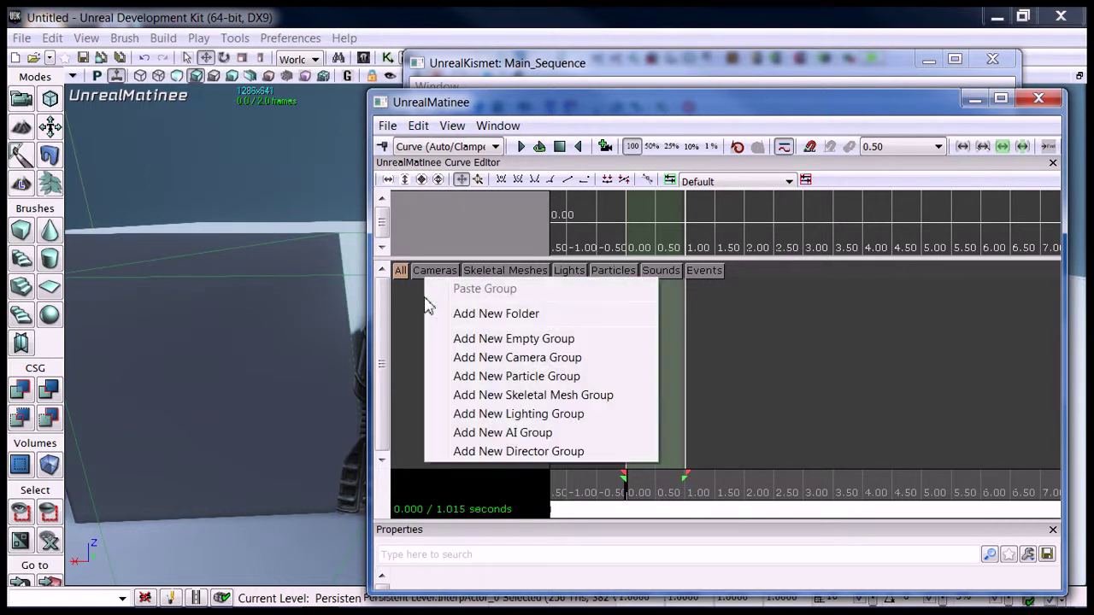
left_click(494, 339)
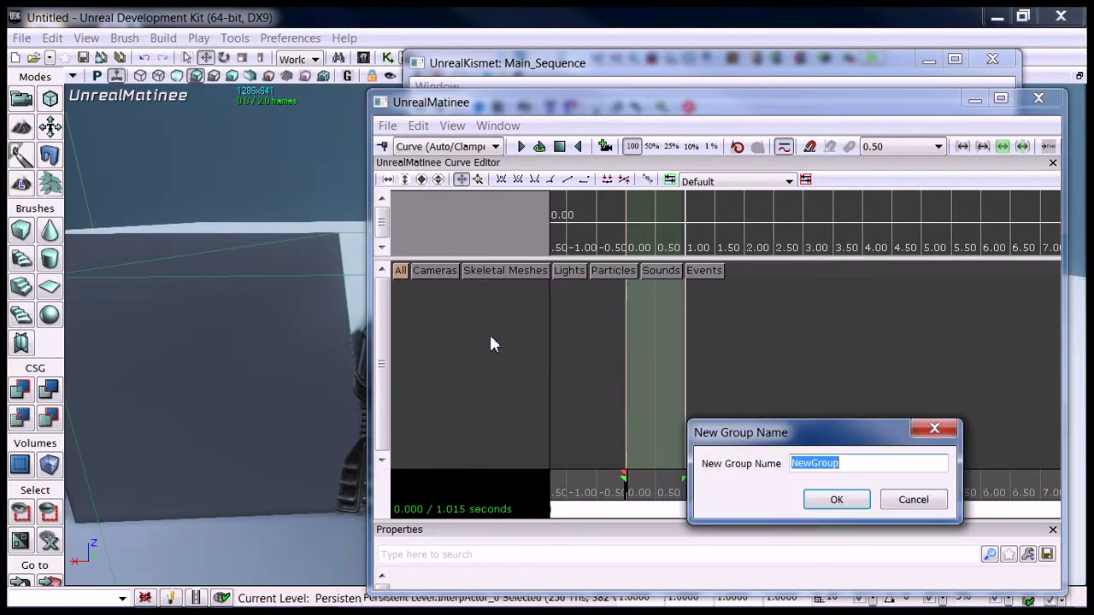
type("door")
key("Return")
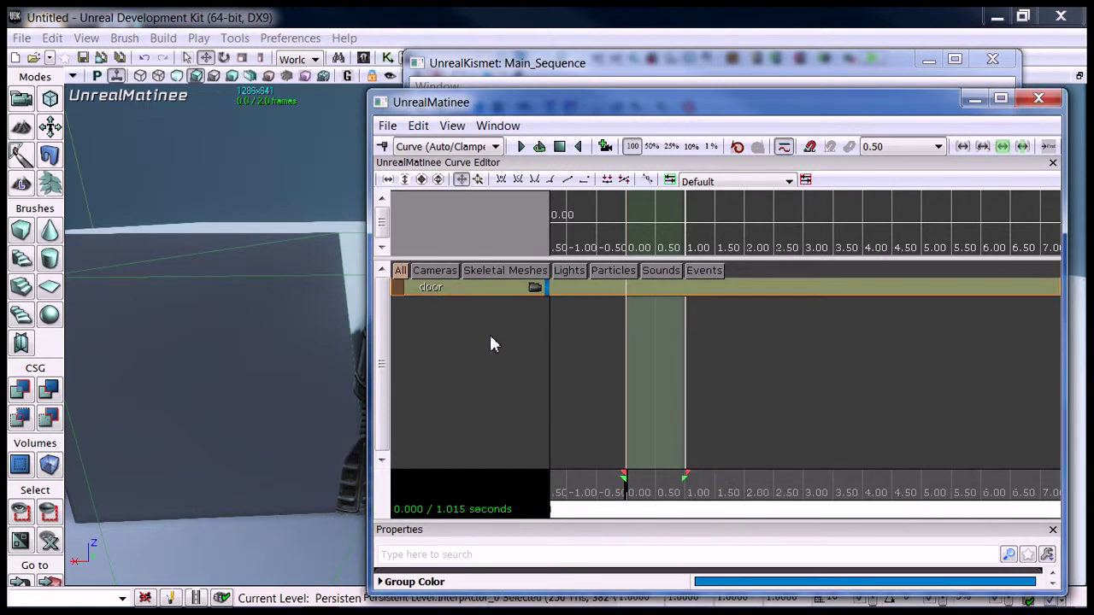
In the Kismet sequence, place the door's InterpActor variable below the Matinee's door link and locate its actor in the level.
right_click_drag(289, 440, 322, 468)
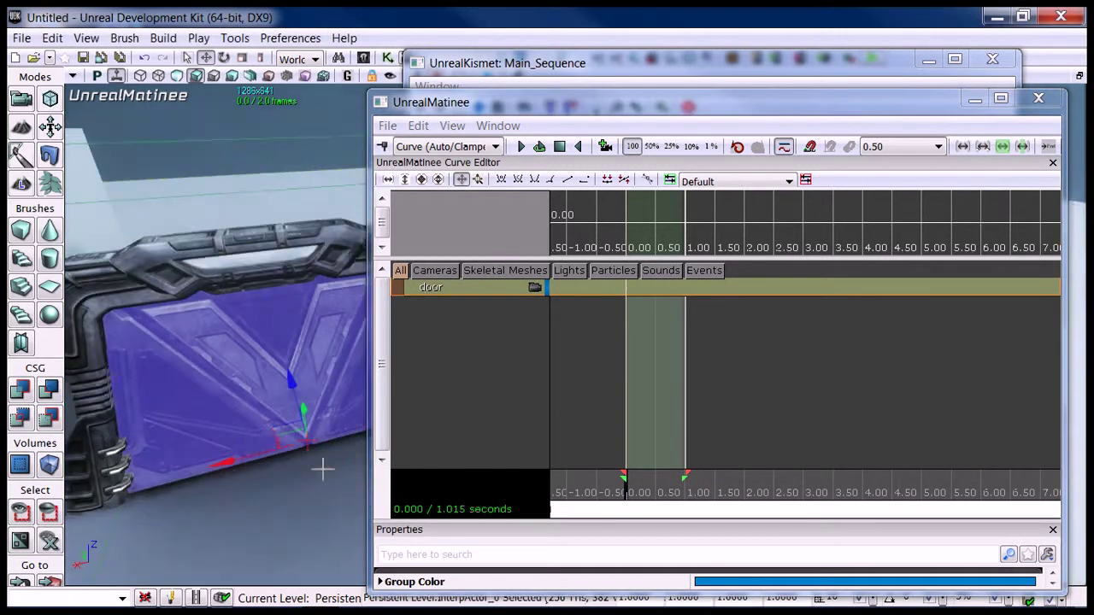
right_click_drag(235, 423, 215, 423)
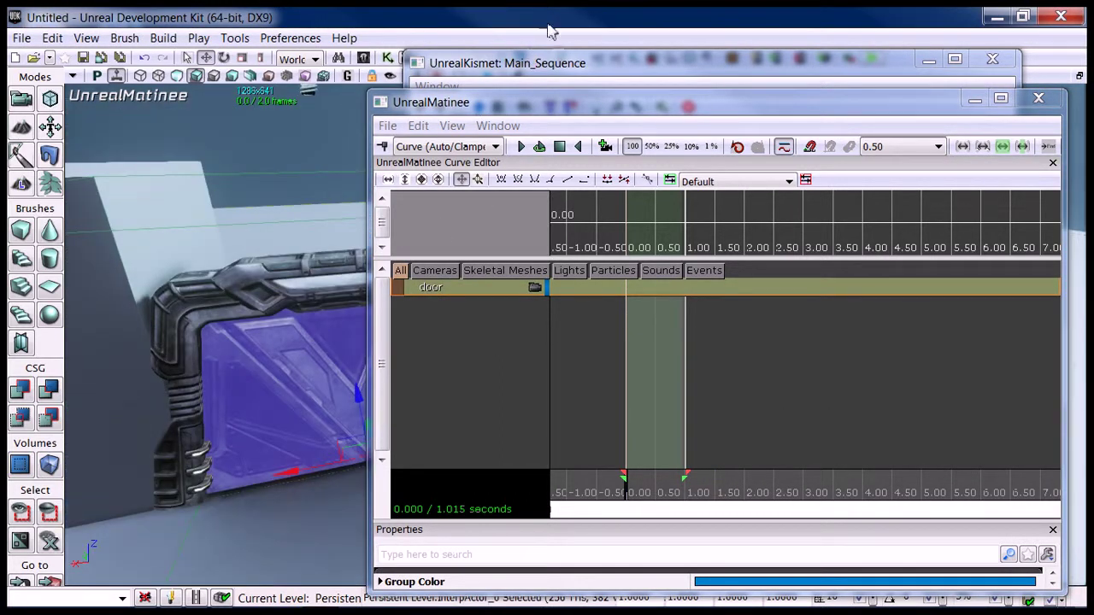
left_click(562, 75)
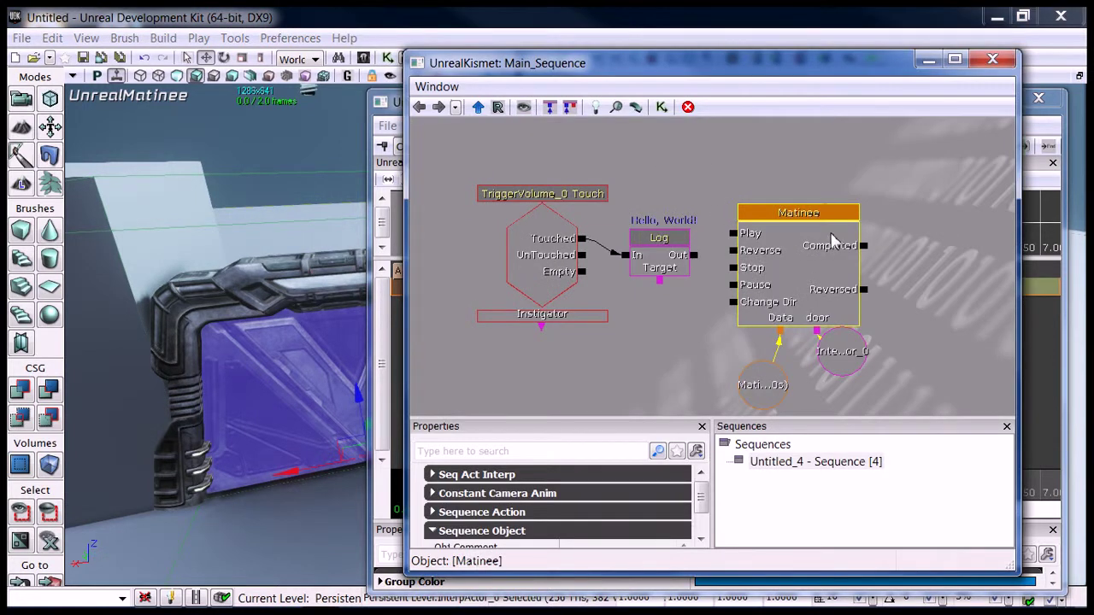
left_click_drag(846, 369, 842, 402)
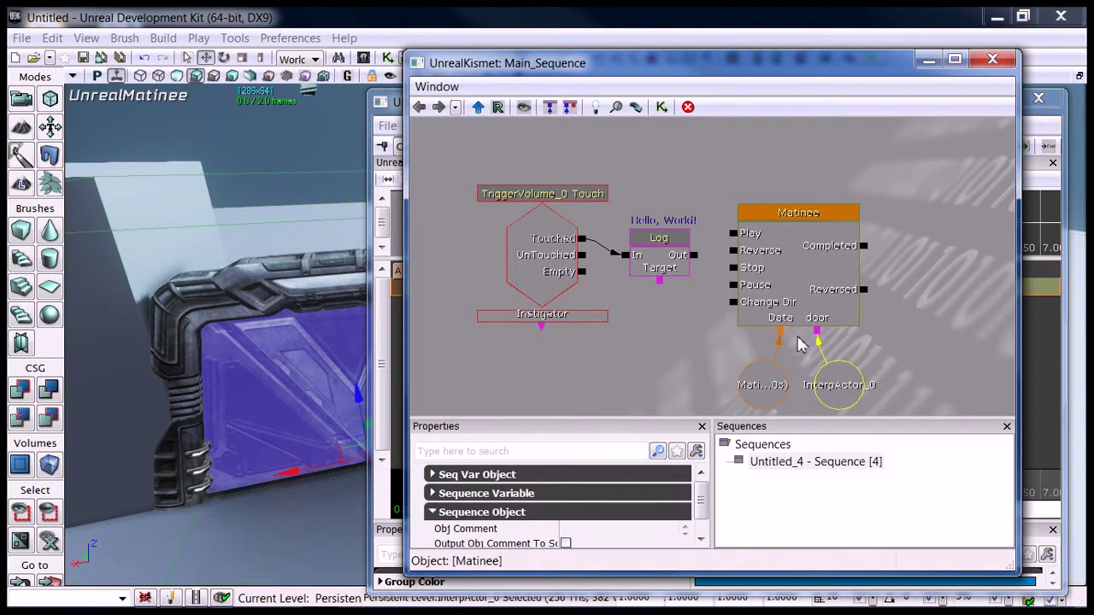
double_click(840, 386)
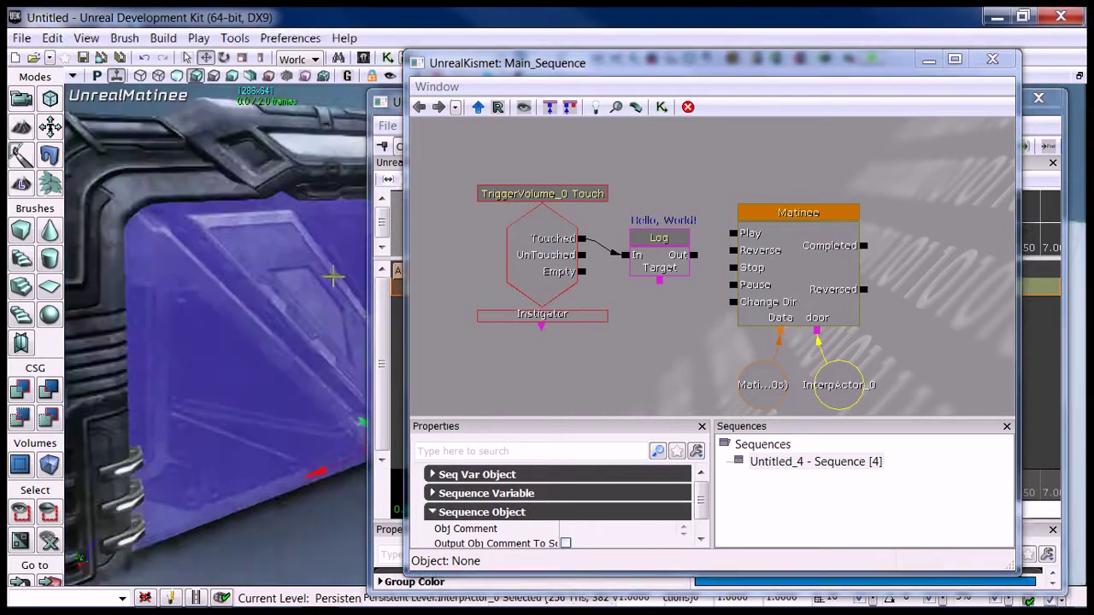
right_click_drag(334, 276, 365, 301)
left_click_drag(363, 301, 325, 281)
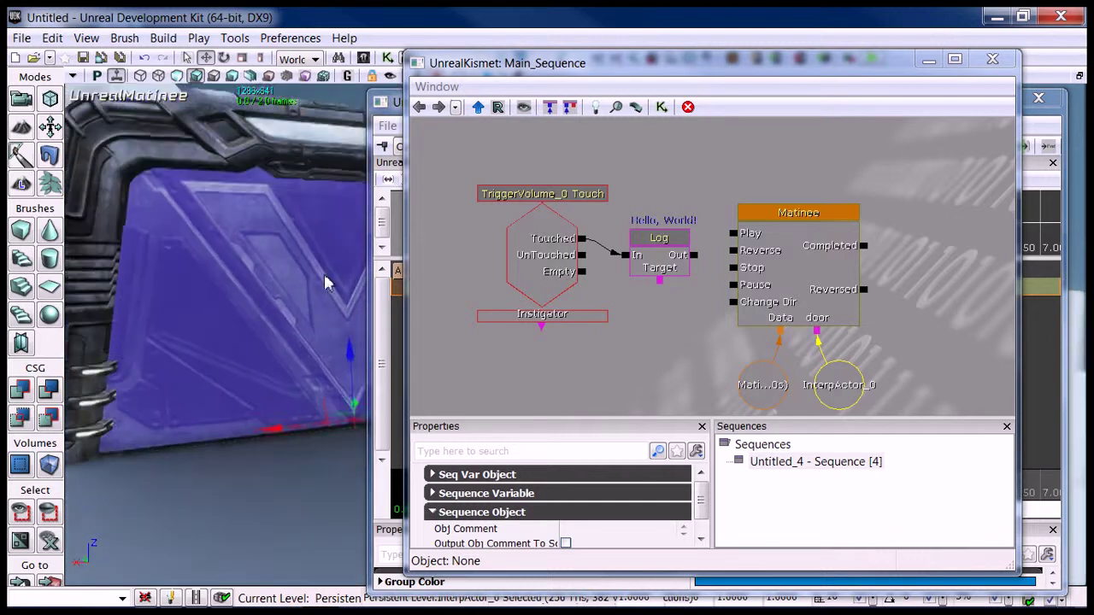
Reopen the Matinee for editing and add a new Movement track to the door group.
double_click(839, 266)
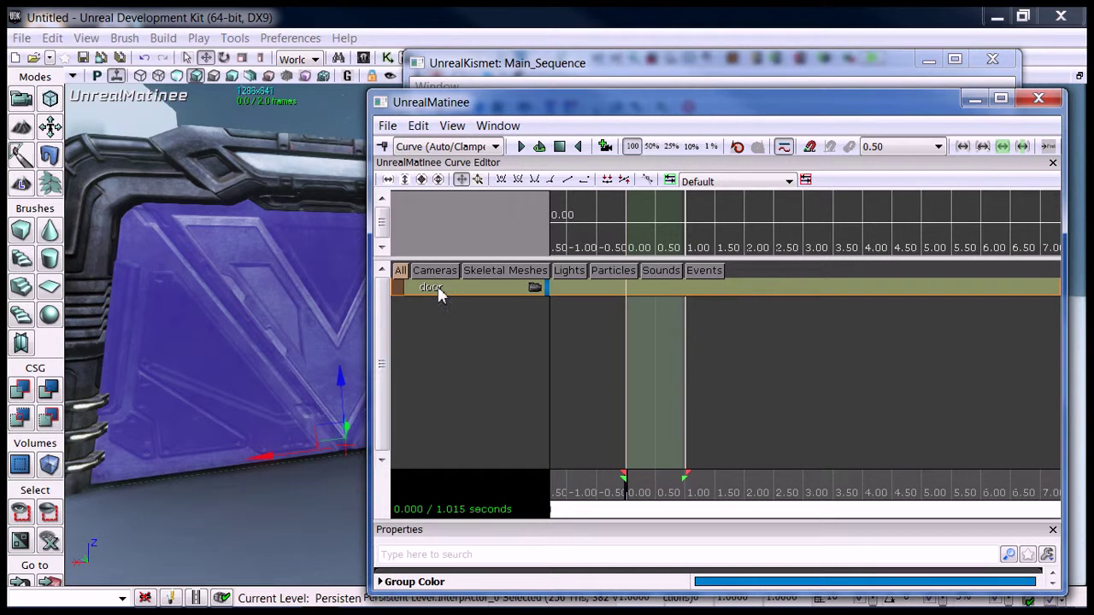
right_click(438, 293)
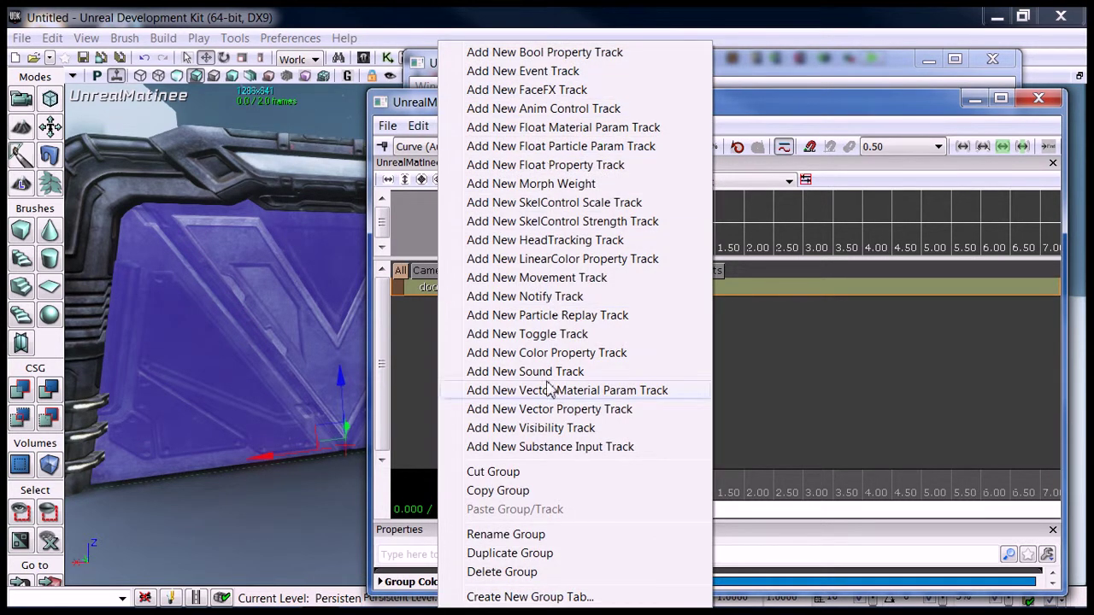
left_click(531, 279)
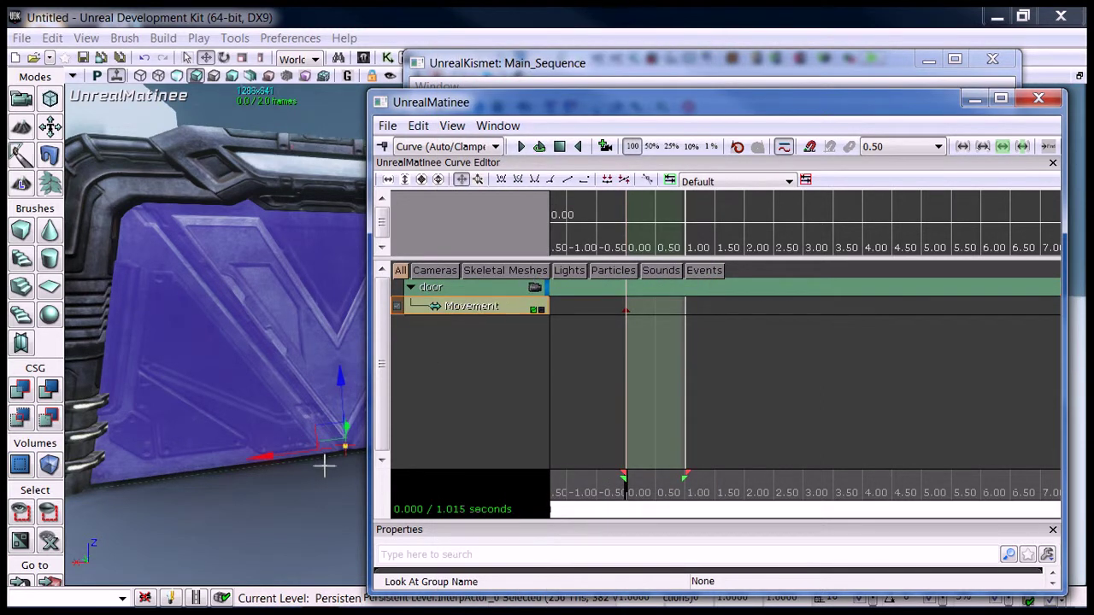
Add a movement key at 1.015 seconds with the door panel raised to the frame's top beam, preview the animation and close Matinee.
right_click_drag(324, 465, 332, 471)
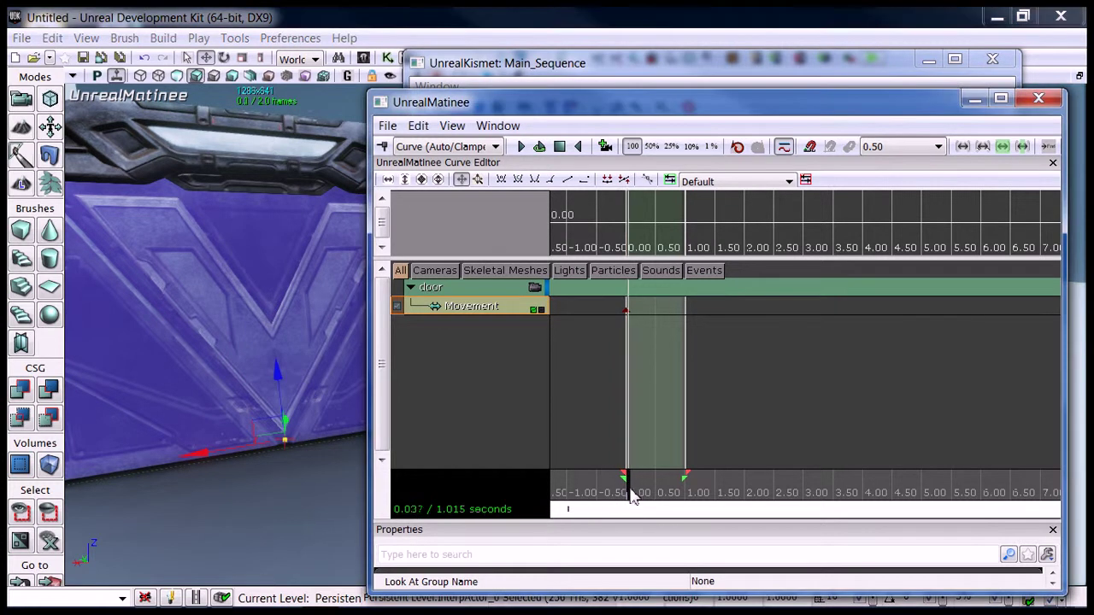
left_click_drag(630, 496, 731, 497)
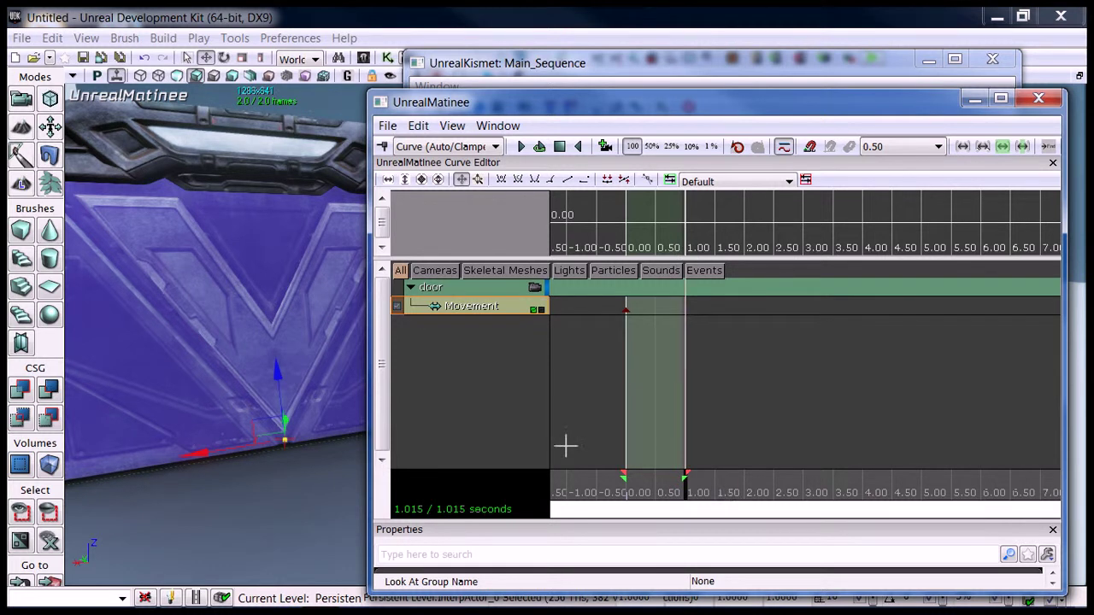
key("Return")
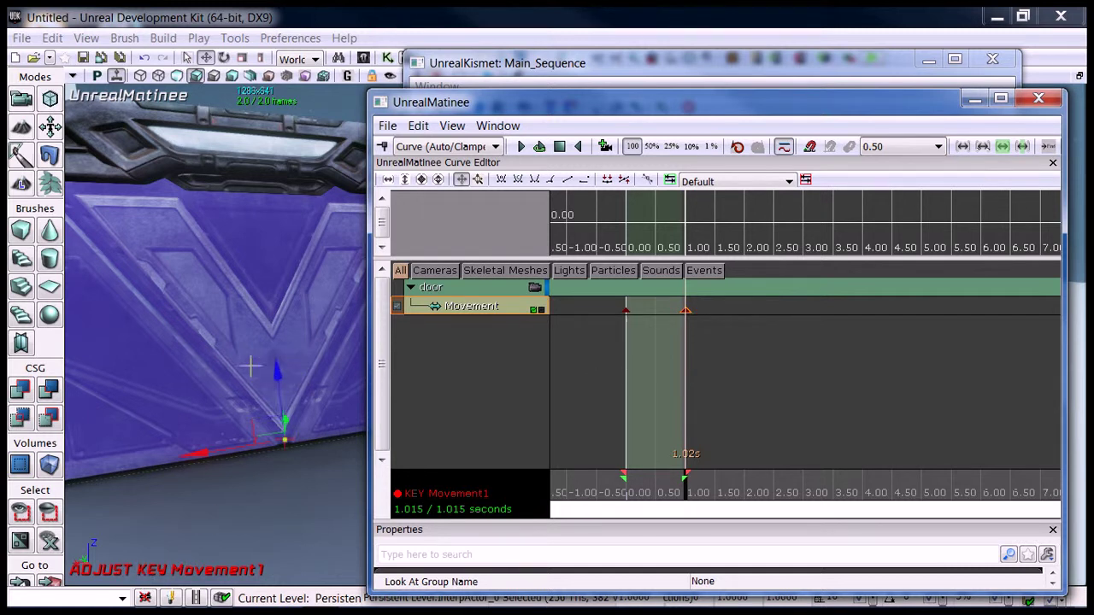
left_click_drag(281, 373, 266, 100)
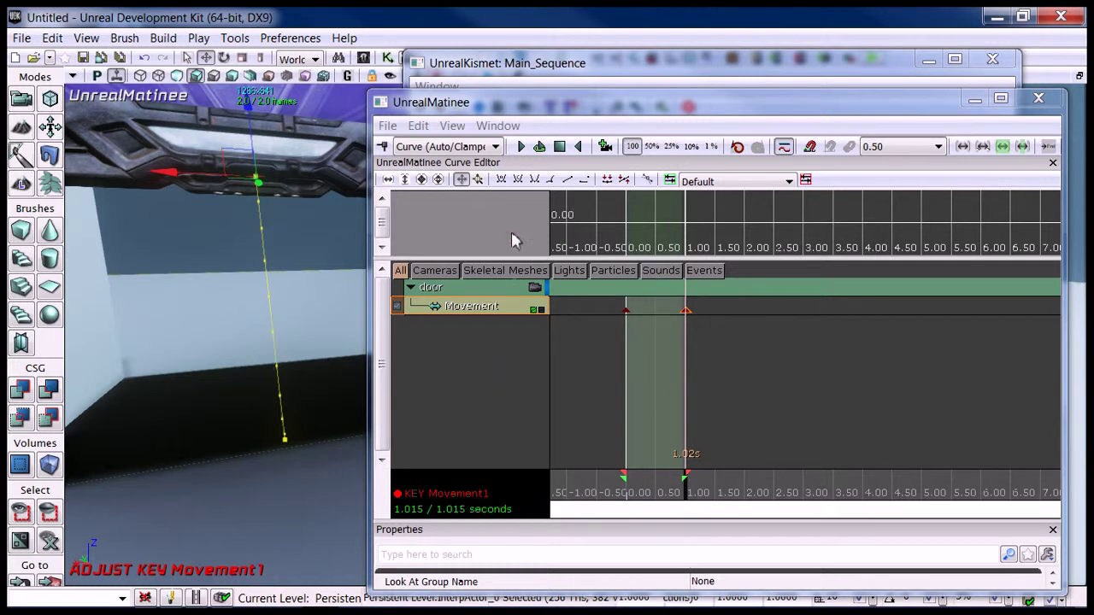
left_click(540, 151)
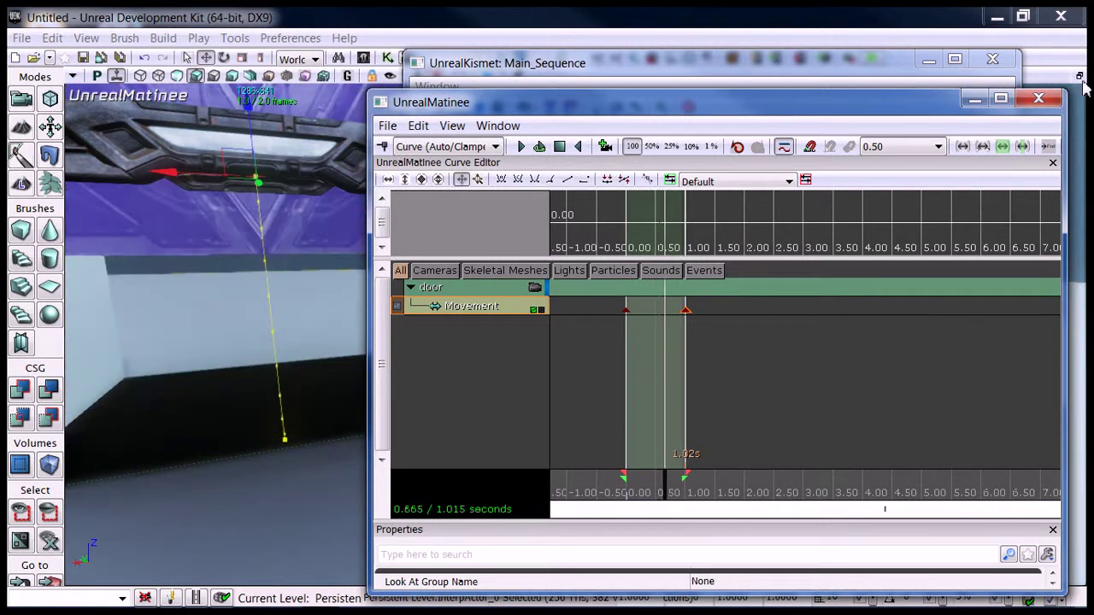
left_click(1039, 98)
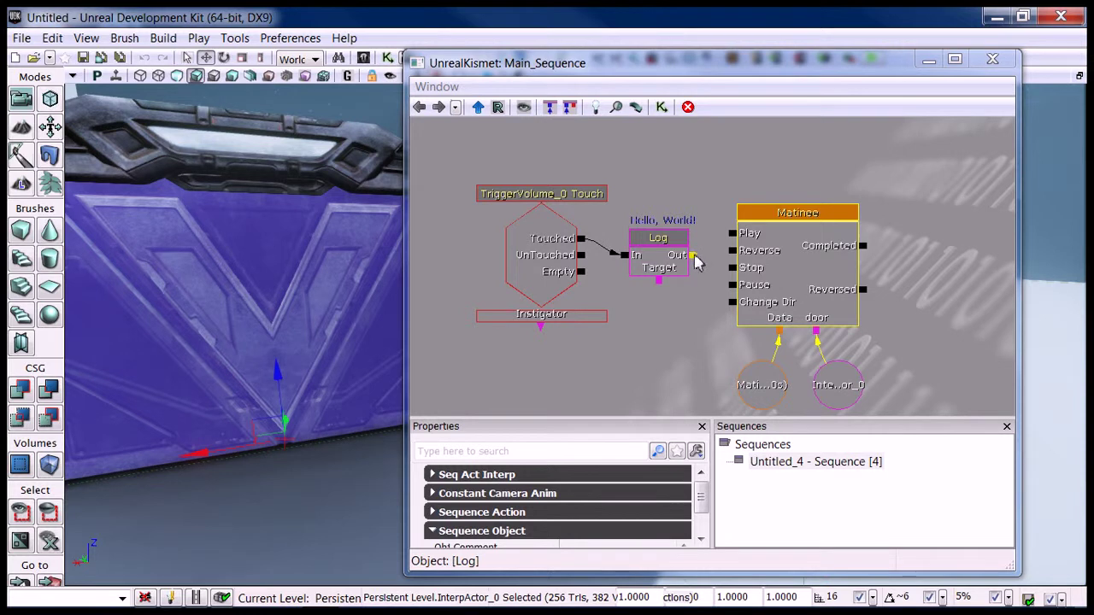
Connect the Log action's Out to the Matinee's Play input and turn off the Log's Output To Screen option.
left_click_drag(693, 256, 726, 242)
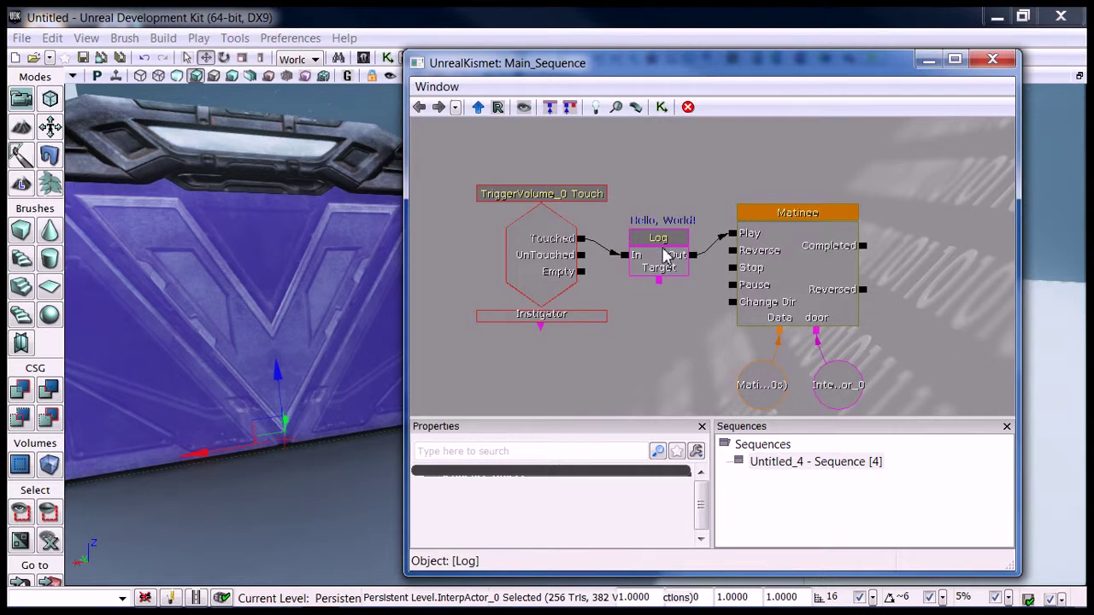
left_click(658, 257)
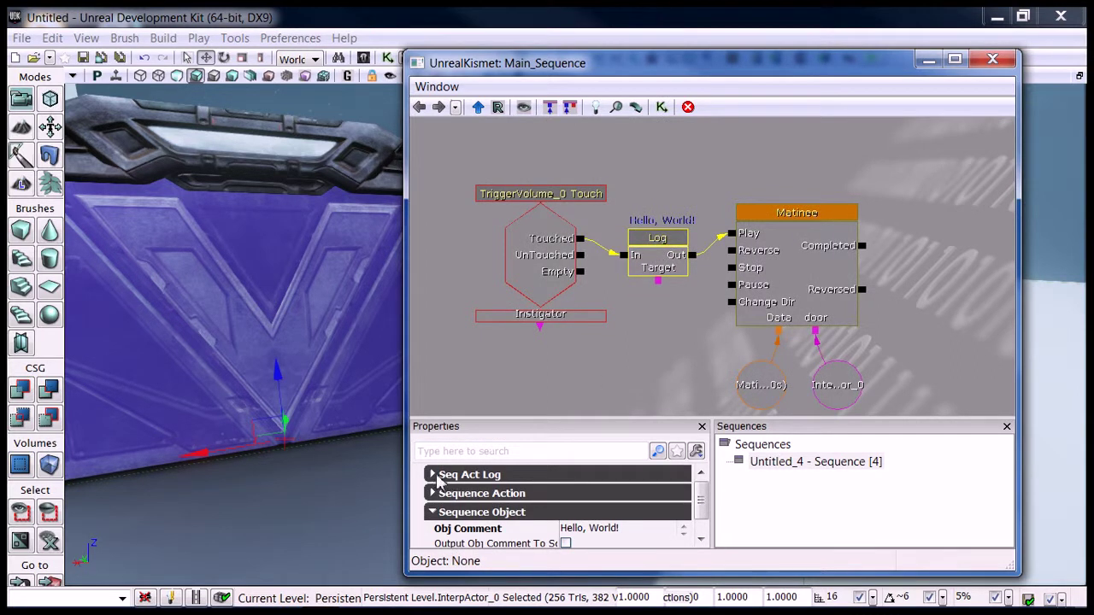
left_click(433, 476)
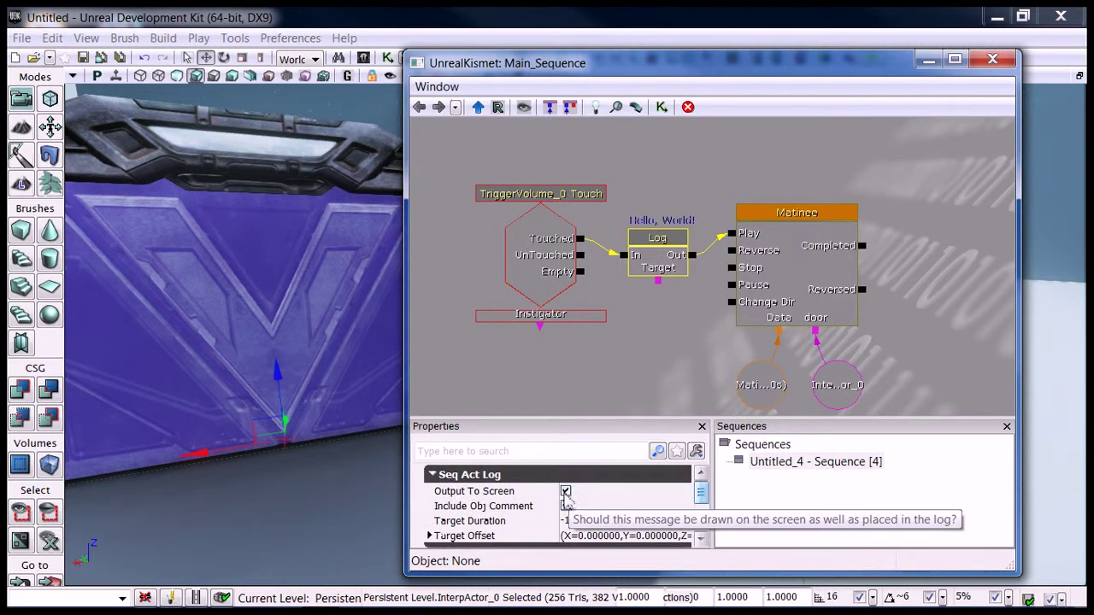
left_click(566, 493)
left_click(566, 493)
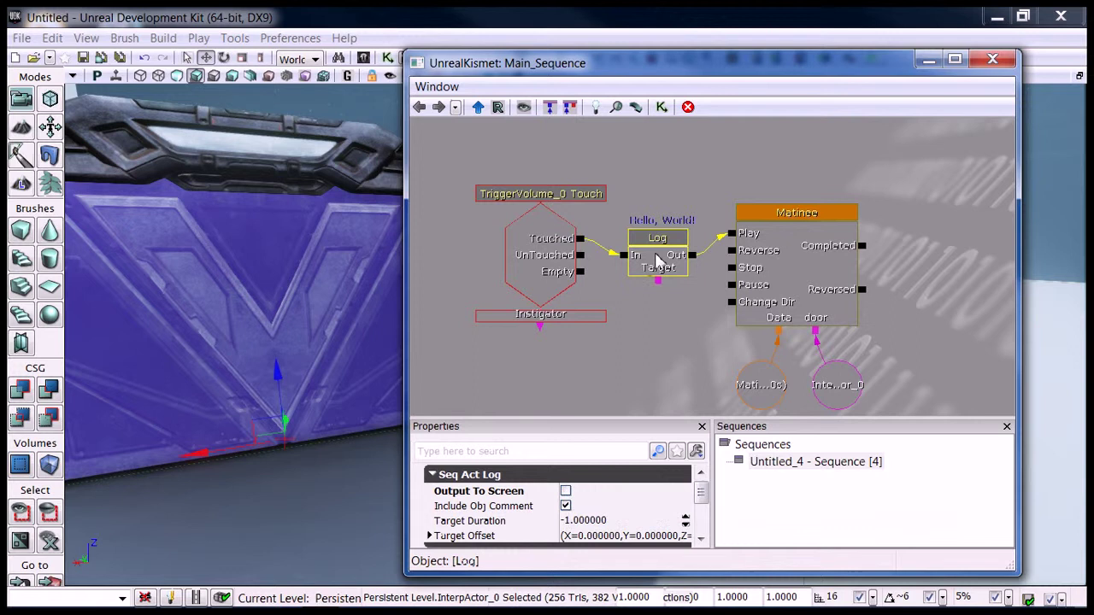
Move the Log action higher, connect the trigger's UnTouched output to the Matinee's Reverse input, and close Kismet.
left_click_drag(659, 250, 663, 200)
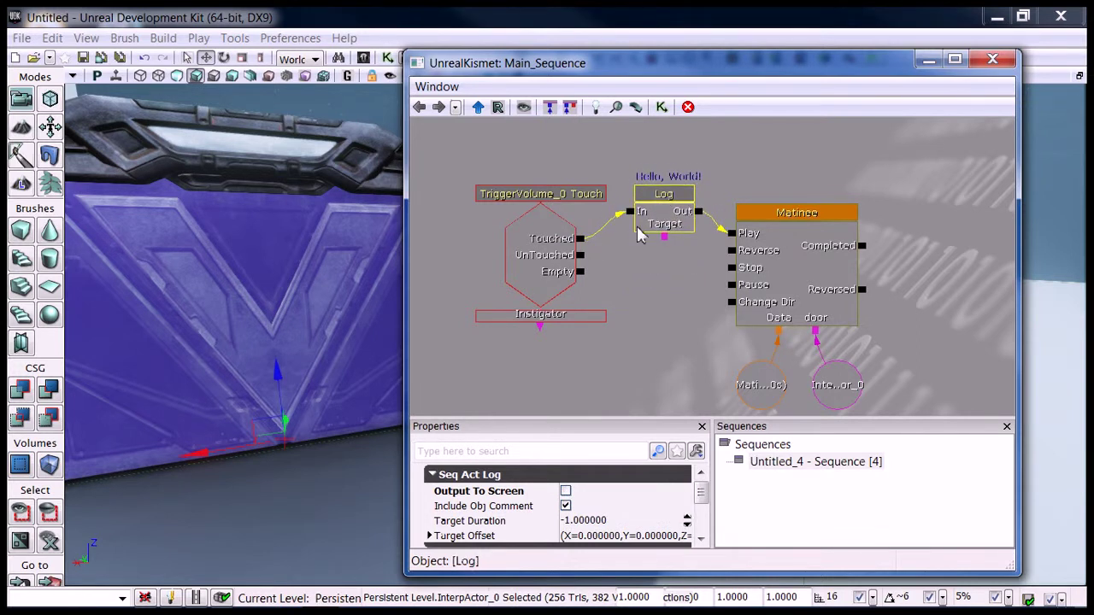
left_click_drag(581, 256, 731, 252)
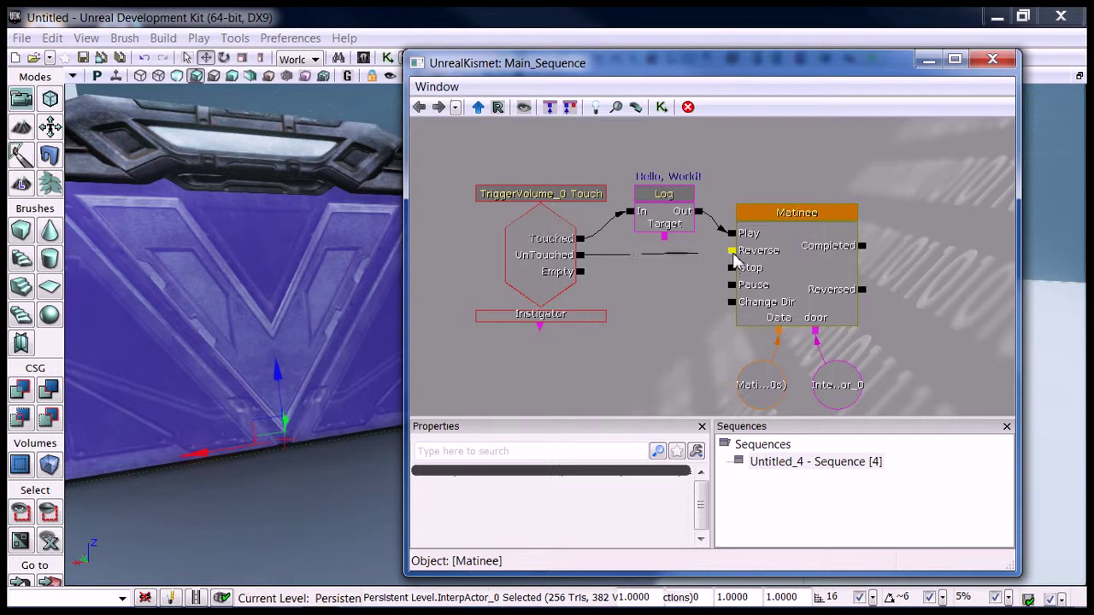
left_click(691, 318)
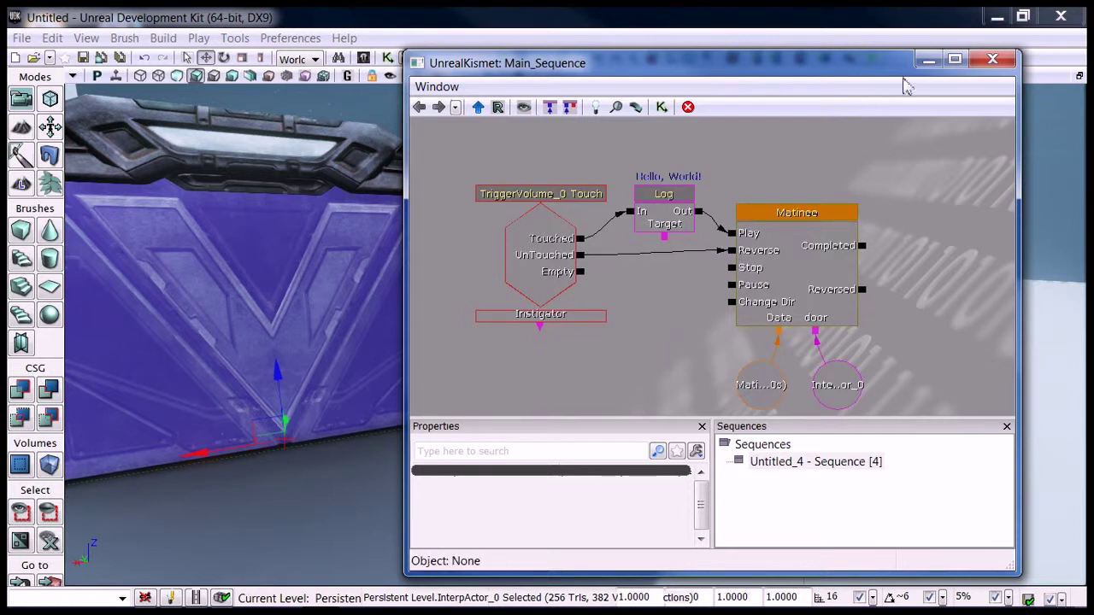
left_click(994, 60)
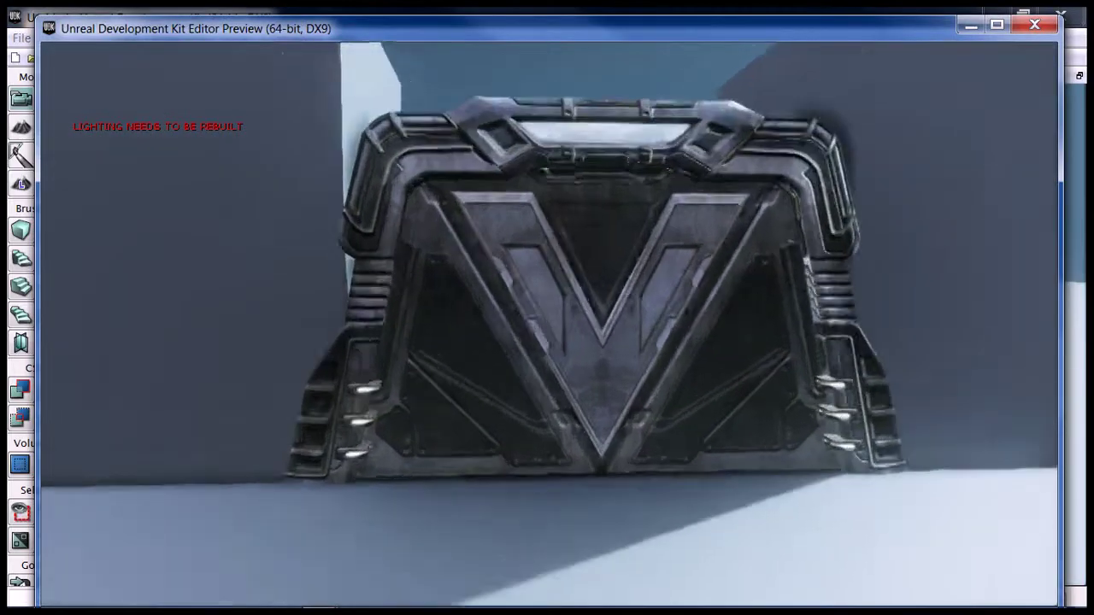
Playtest the level by walking up to, through and away from the door to check its opening and closing, and exit the preview.
key("s")
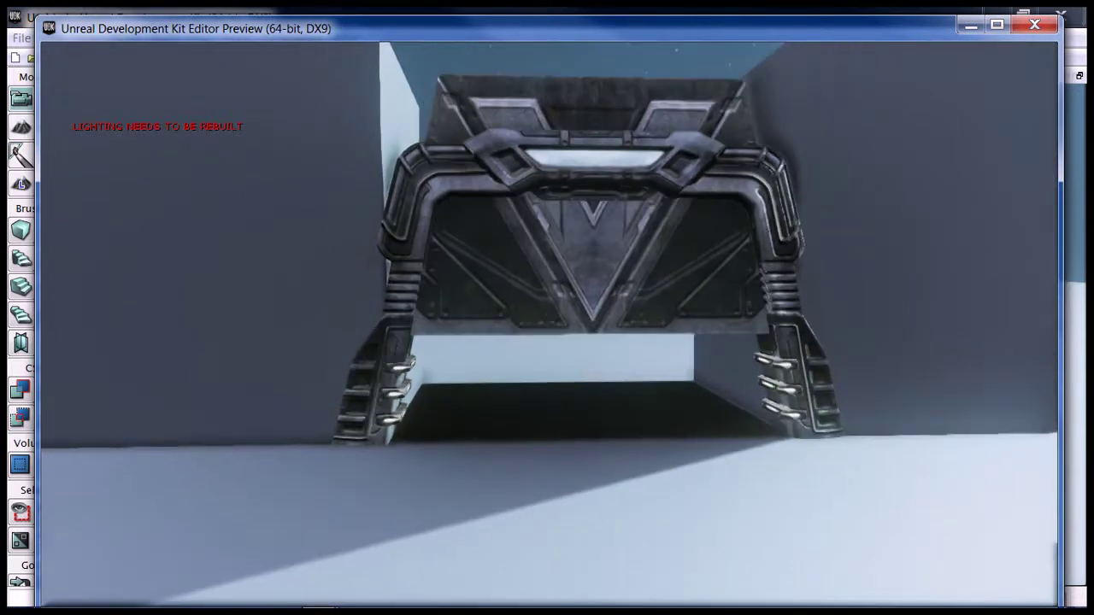
key("w")
key("w")
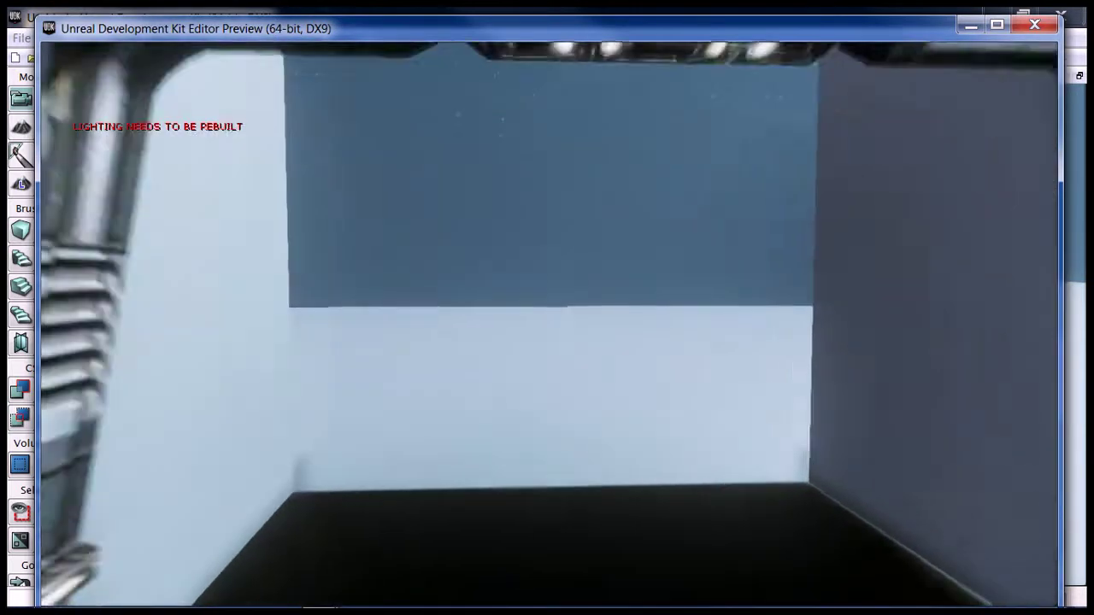
key("s")
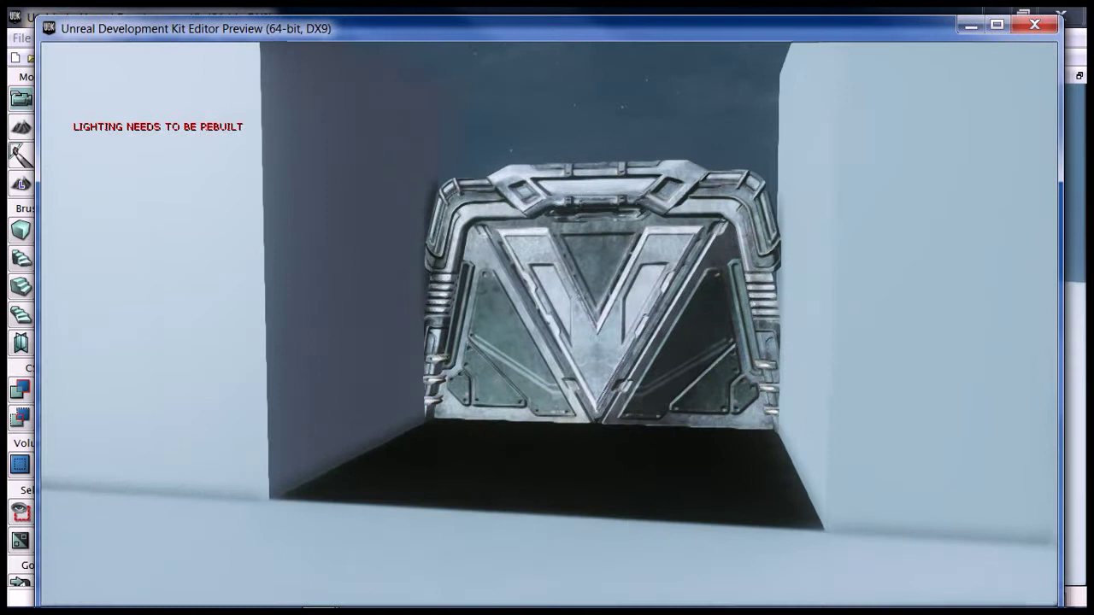
key("Escape")
Choose the DoorMarker class from the Navigation category of the Actor Classes and close the browser.
right_click_drag(571, 437, 554, 420)
left_click_drag(554, 441, 554, 441)
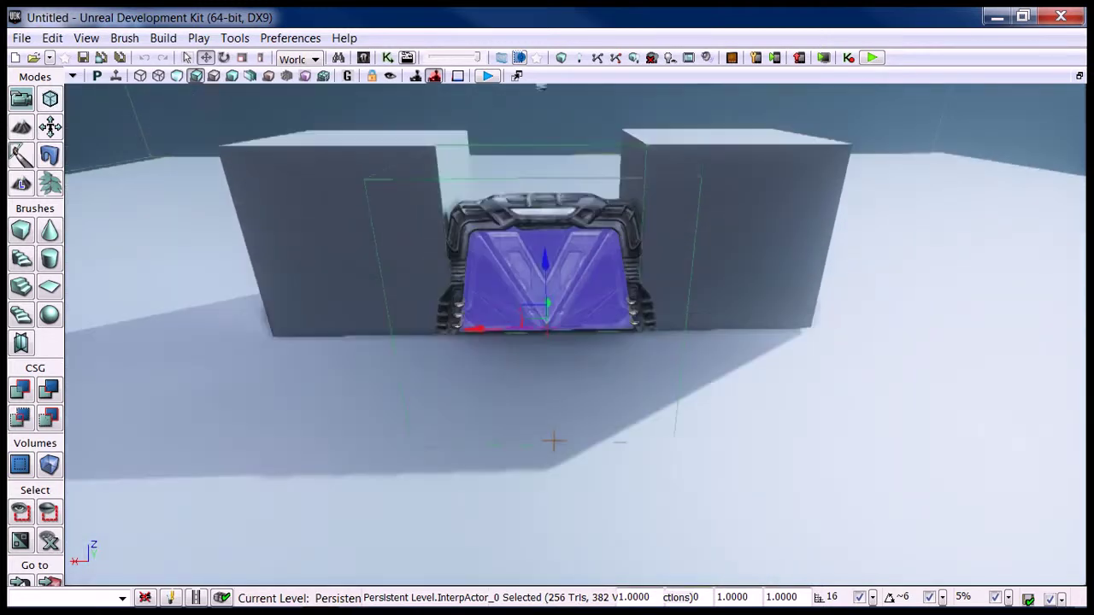
left_click_drag(547, 342, 544, 299)
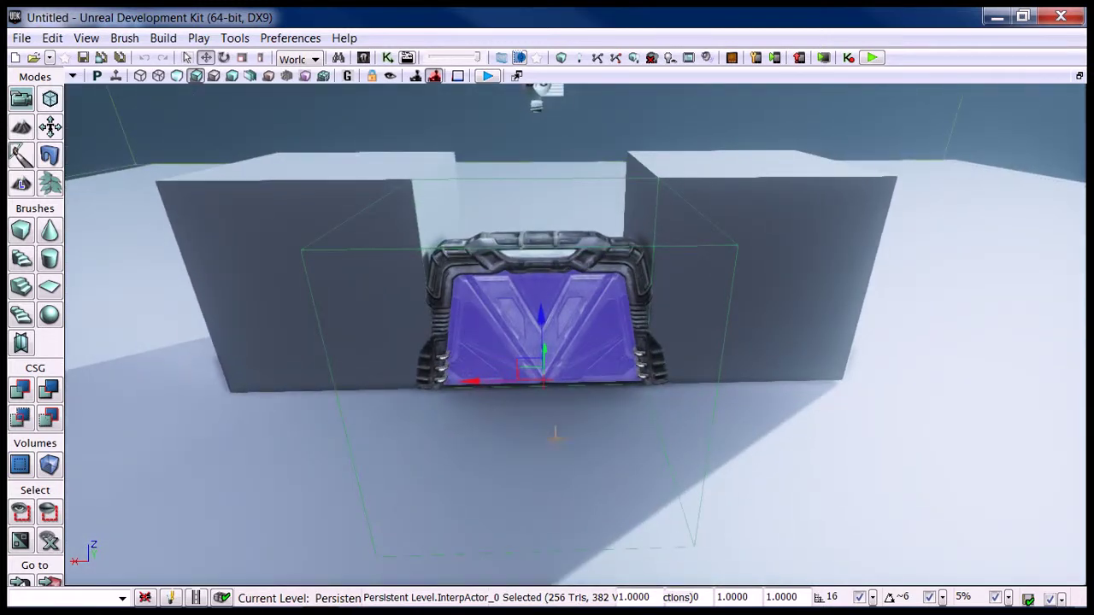
scroll(530, 427, "down", 2)
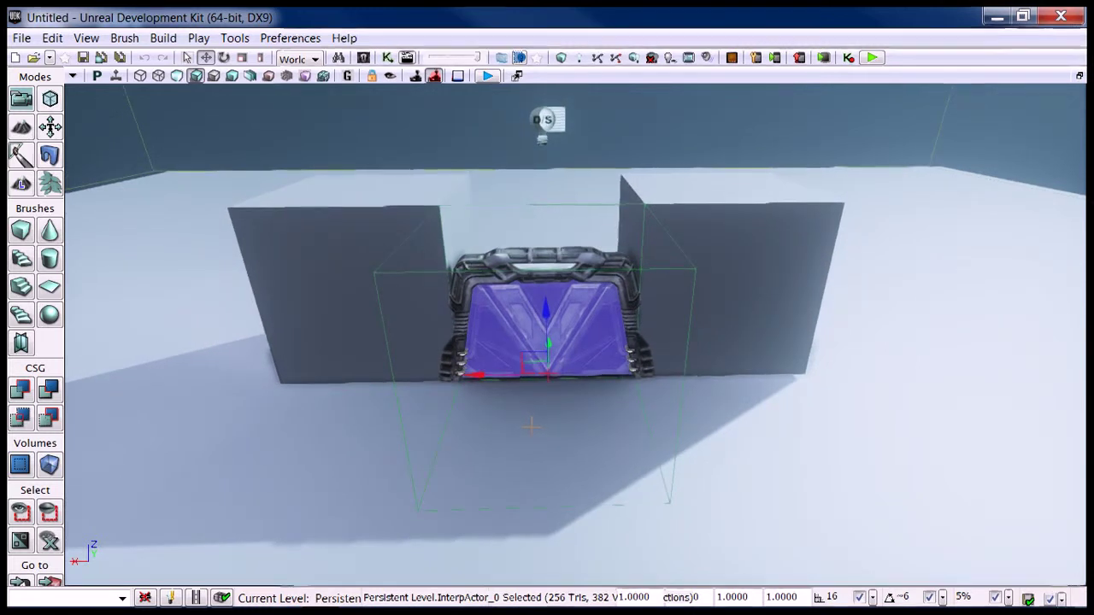
key("ctrl+b")
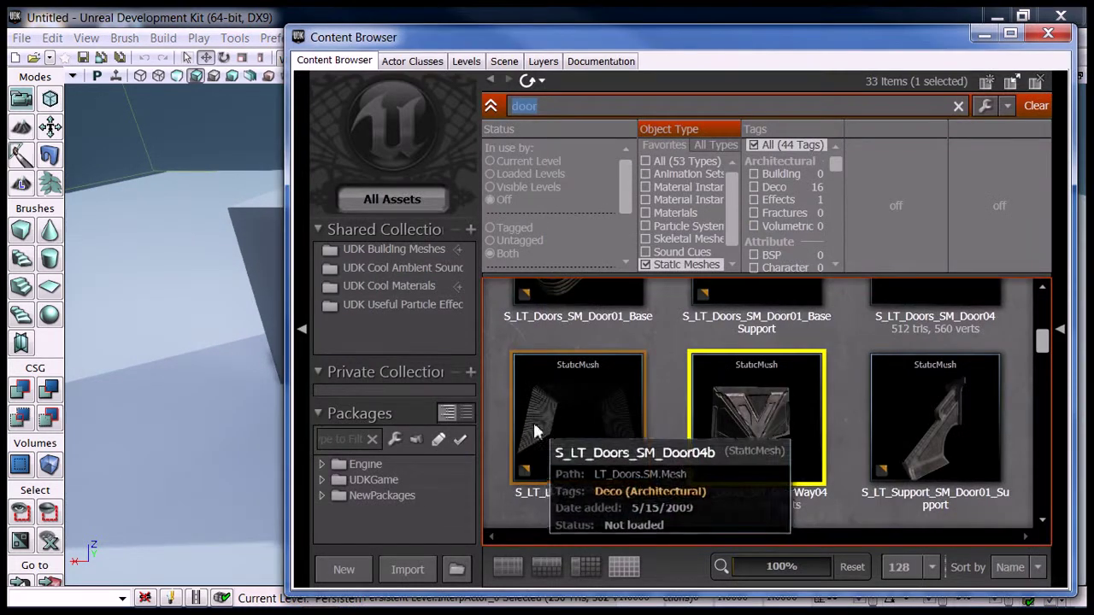
left_click(414, 62)
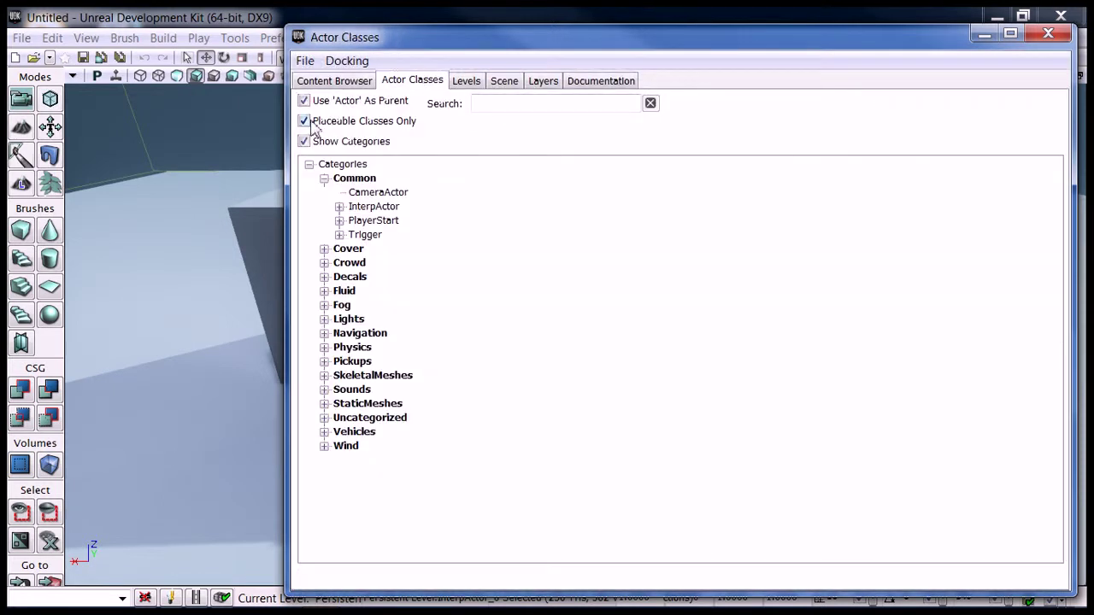
left_click(324, 333)
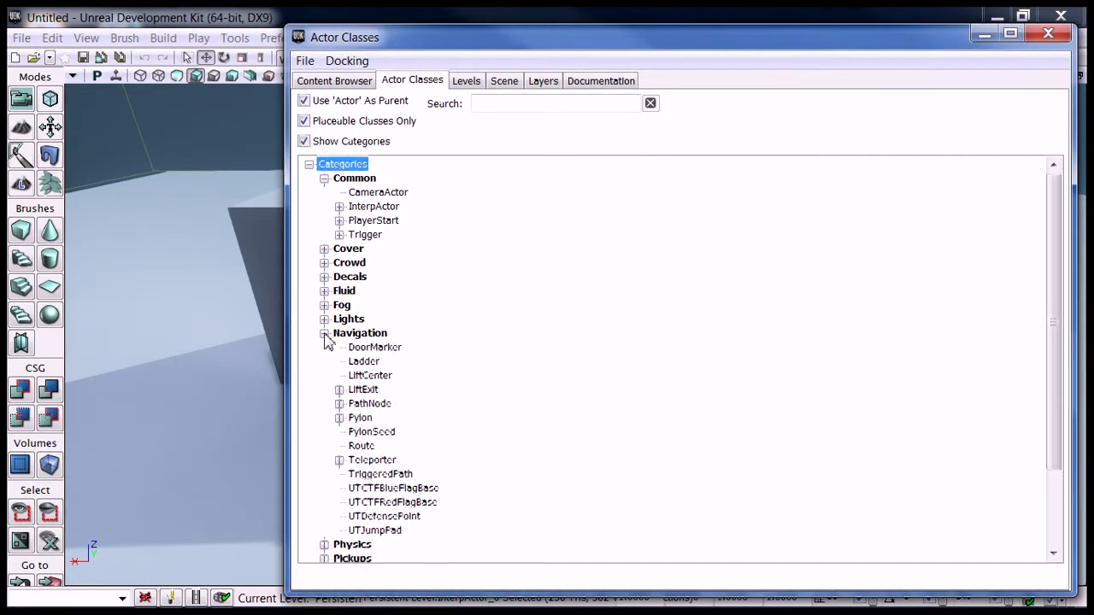
left_click(367, 348)
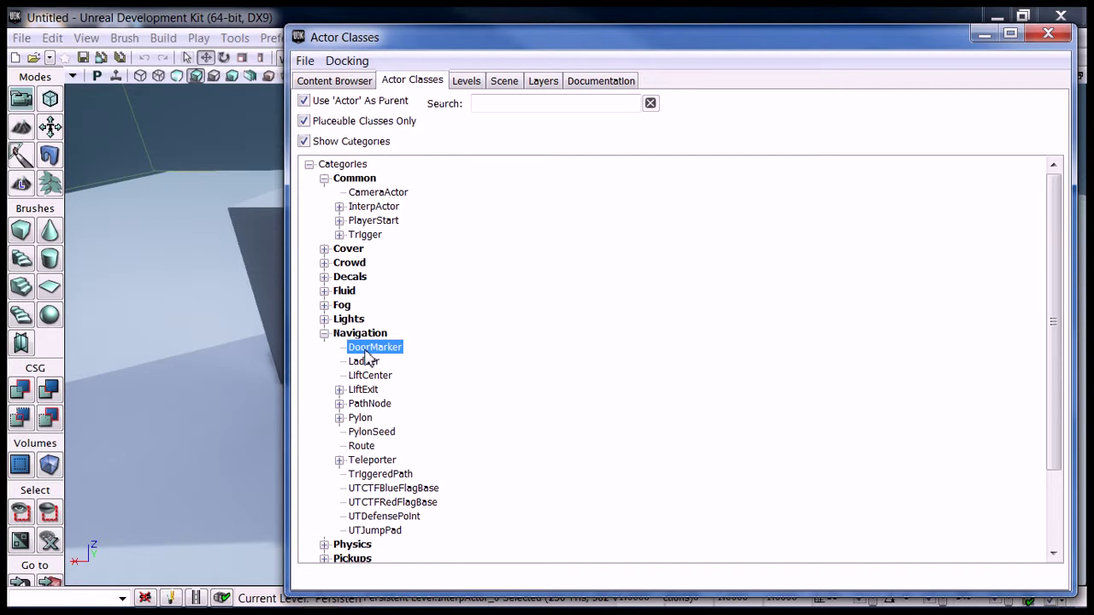
left_click(1048, 33)
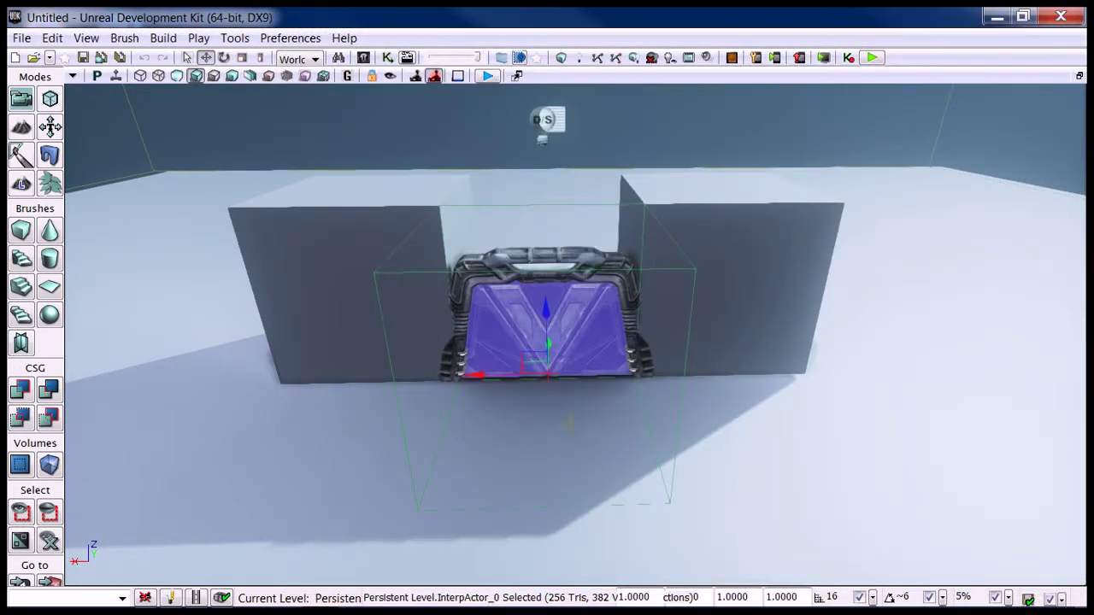
Add a DoorMarker on the floor in front of the door and drop it onto the ground.
right_click(550, 447)
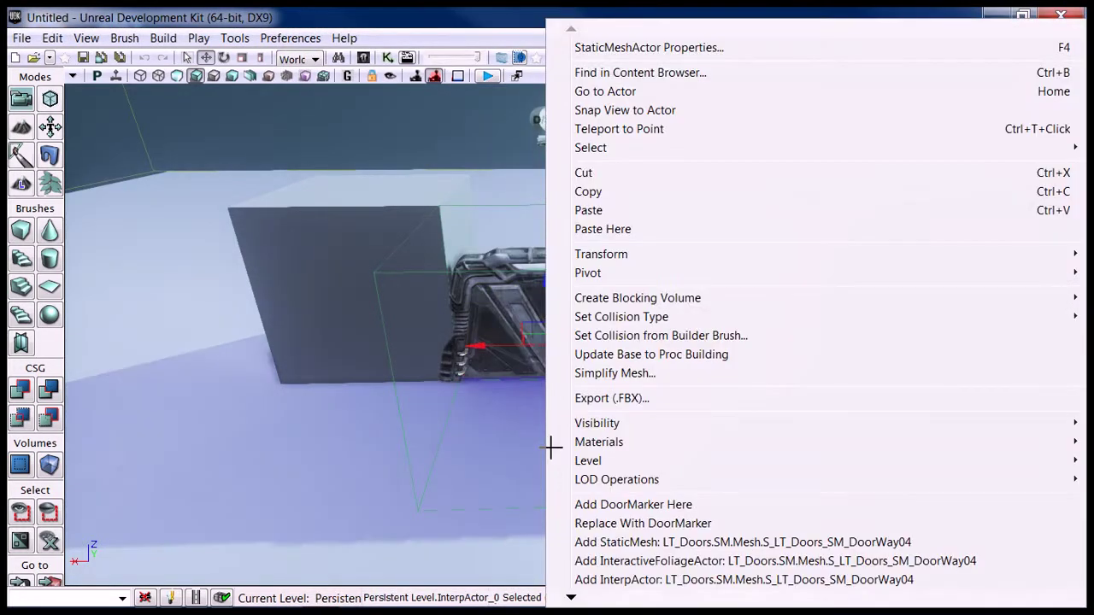
left_click(611, 510)
scroll(619, 504, "up", 3)
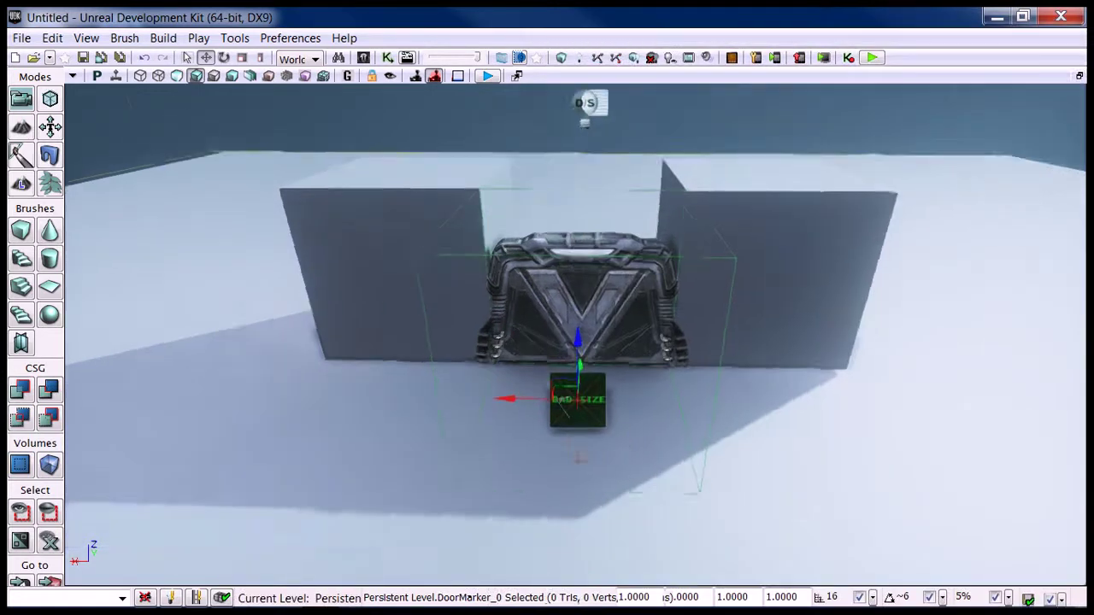
left_click_drag(633, 489, 624, 490)
left_click_drag(515, 339, 523, 306)
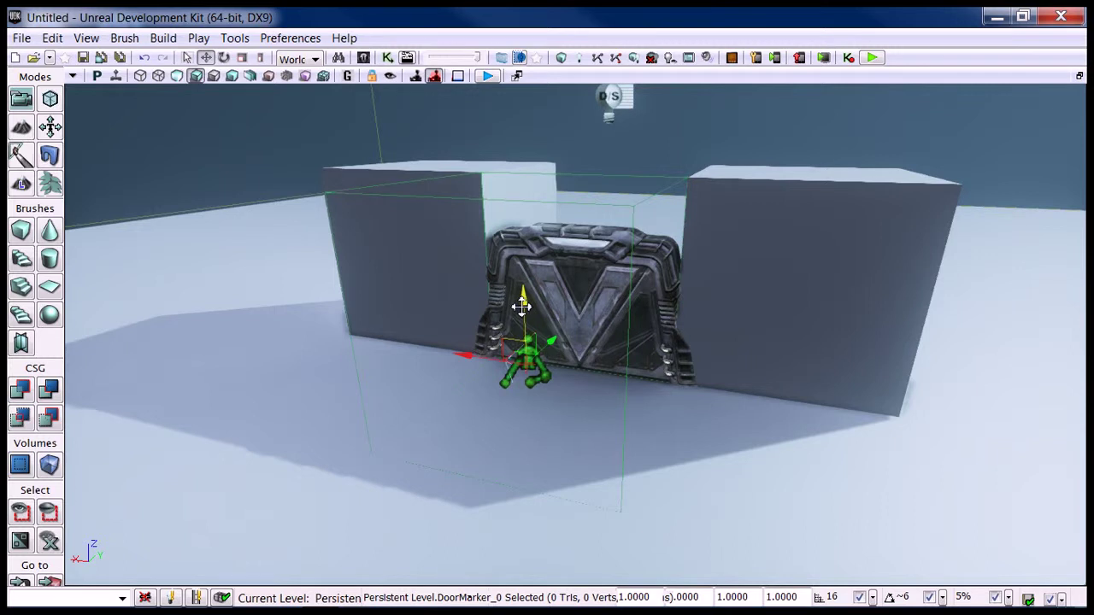
key("End")
mouse_move(434, 412)
left_mouse_down()
mouse_move(454, 399)
mouse_move(435, 391)
left_mouse_up()
right_click_drag(435, 390, 402, 400)
left_click_drag(402, 400, 369, 393)
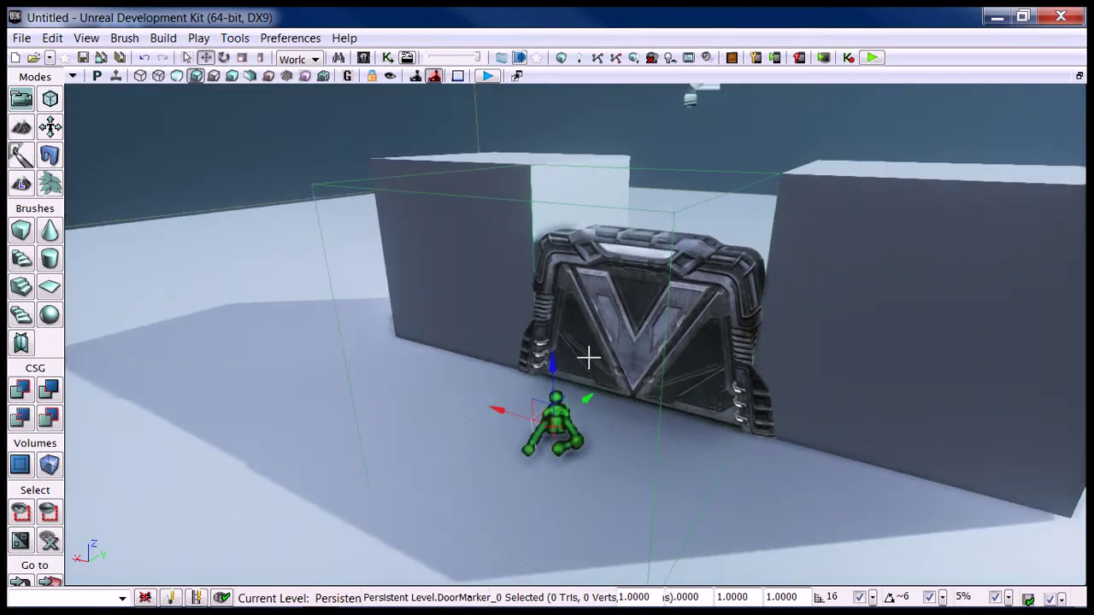
Lock the DoorMarker's properties, assign the moving door panel as its My Door, and close the properties.
key("F4")
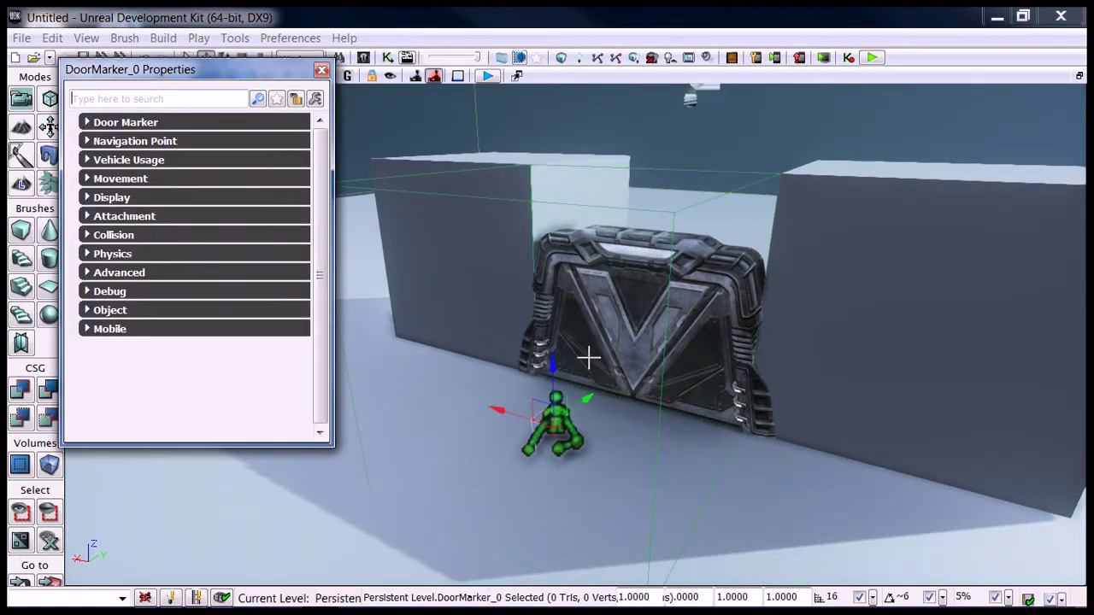
left_click(86, 124)
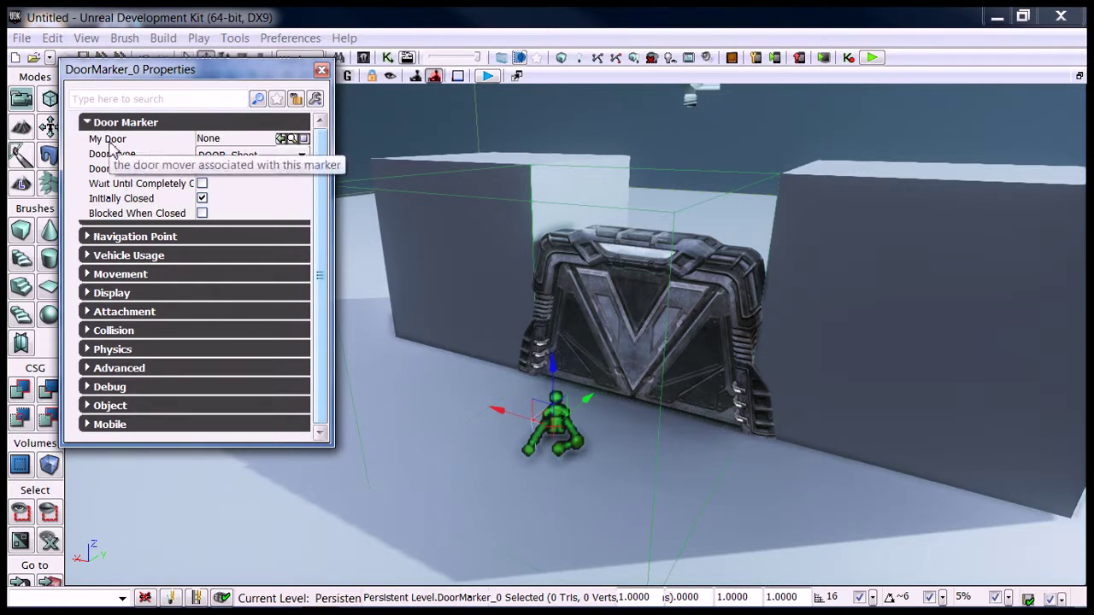
left_click(296, 101)
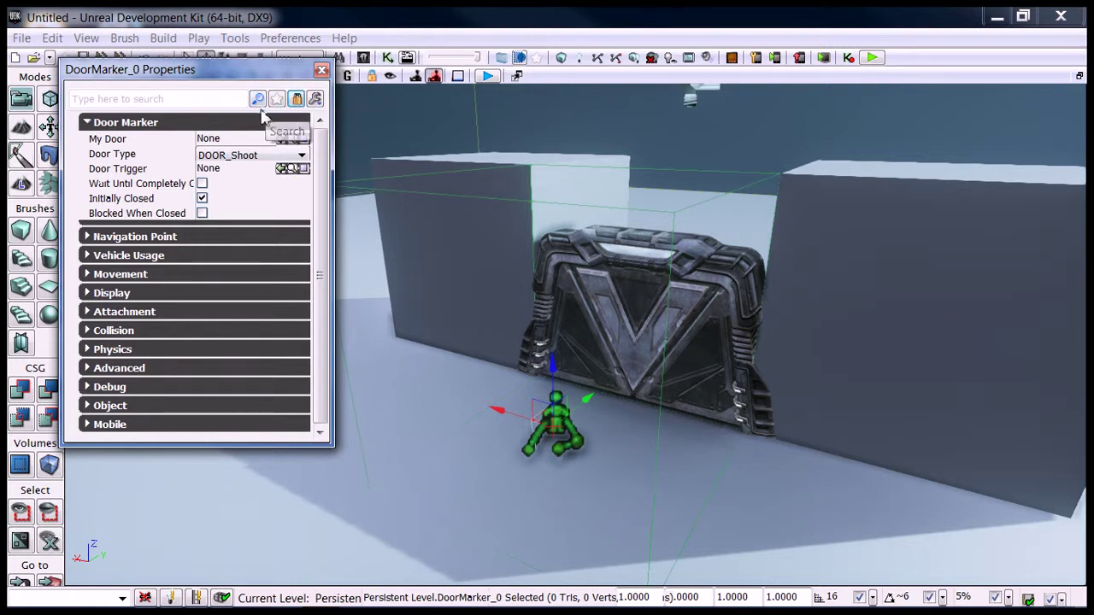
left_click(636, 321)
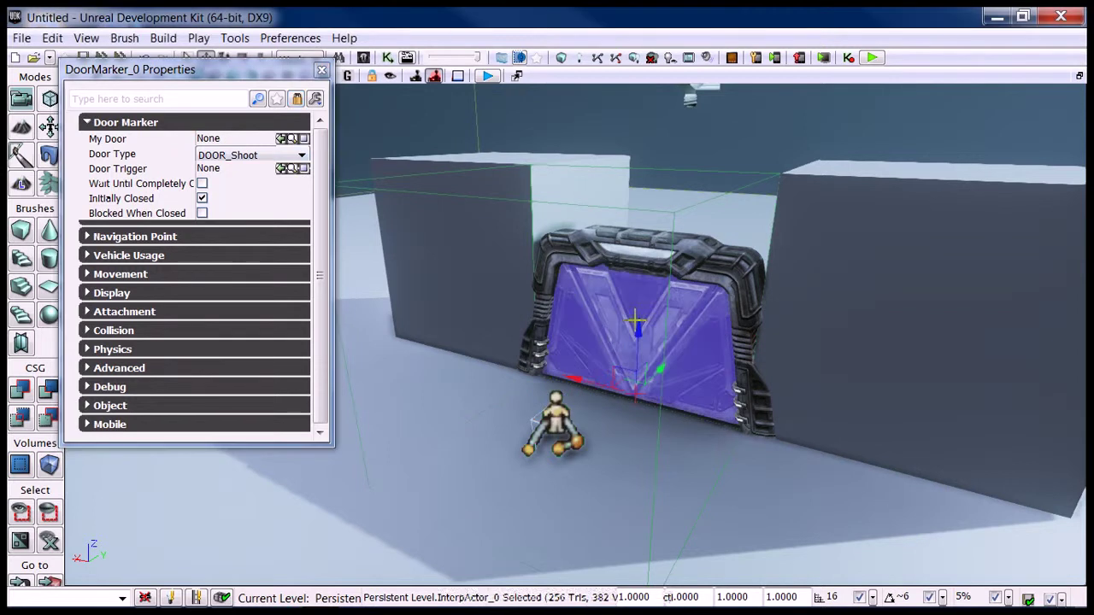
left_click(282, 138)
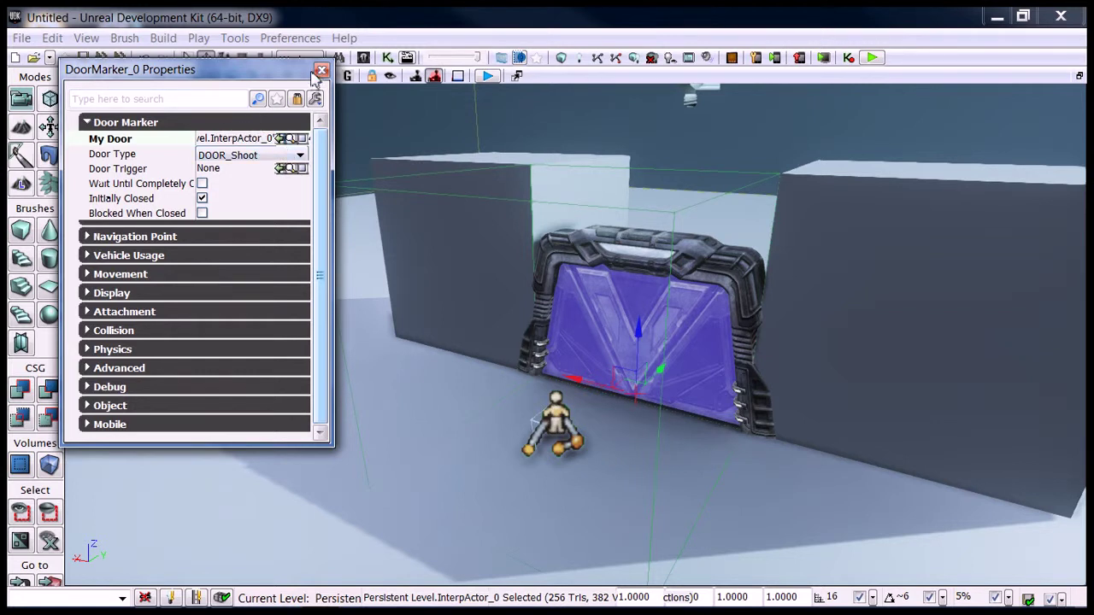
left_click(322, 73)
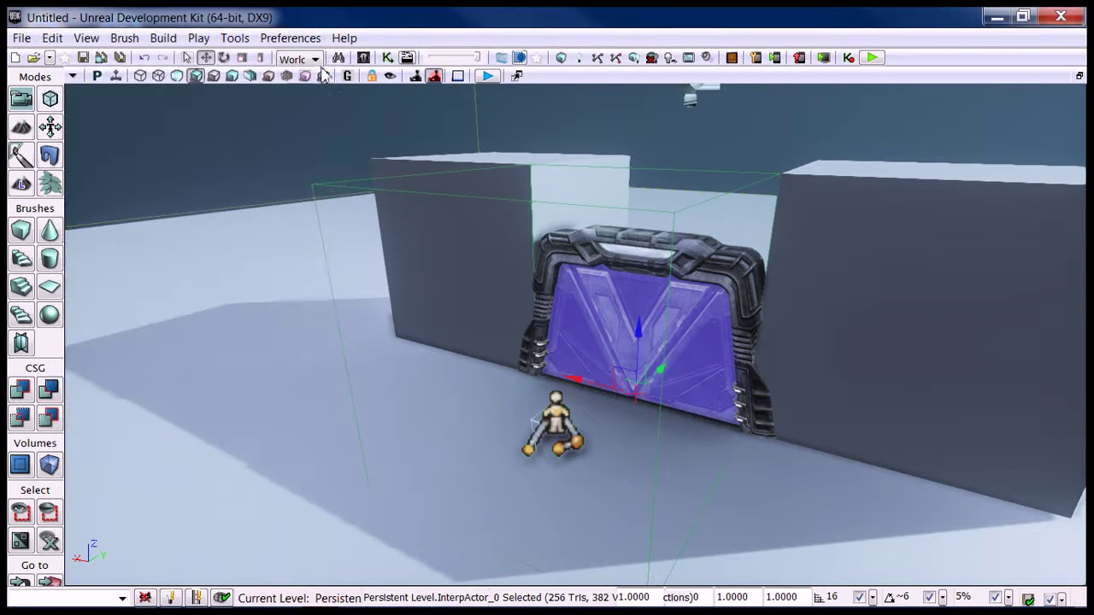
Add a PathNode on the floor on the far side of the door.
right_click_drag(307, 274, 369, 210)
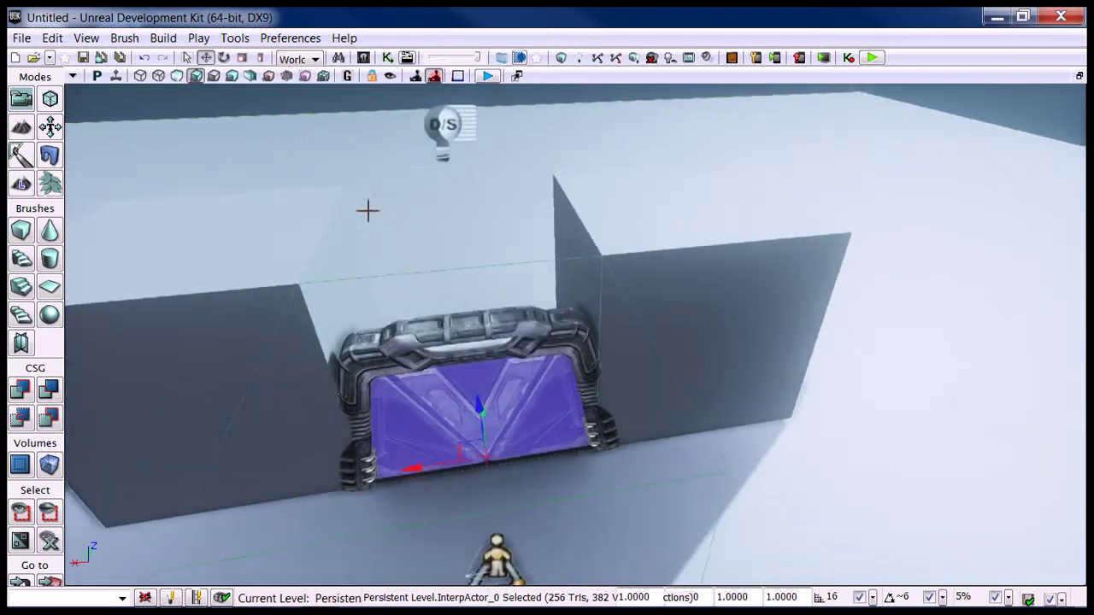
right_click(452, 198)
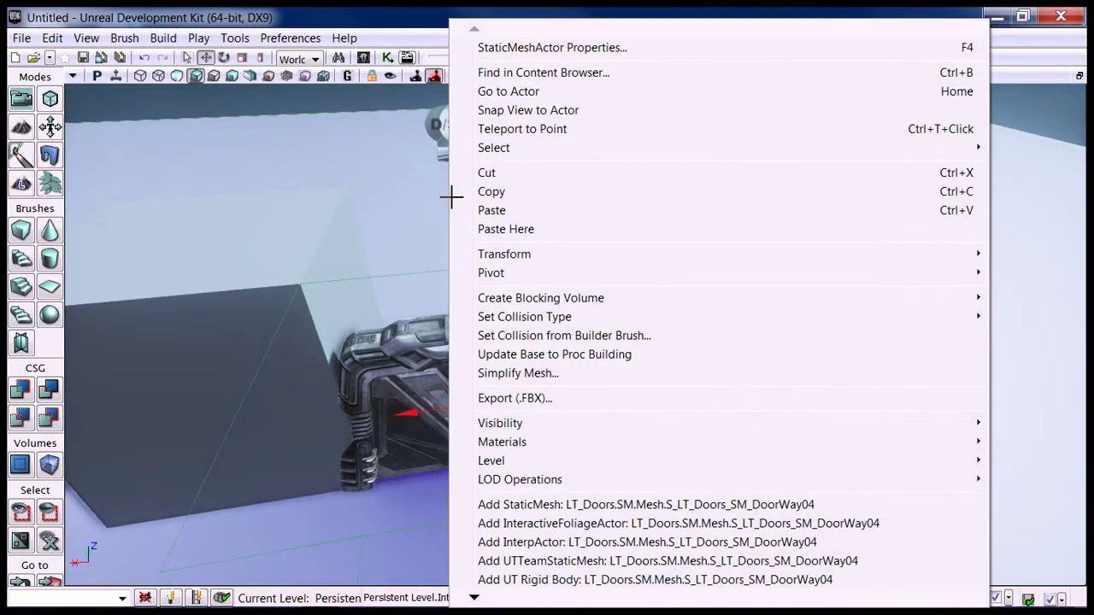
mouse_move(474, 599)
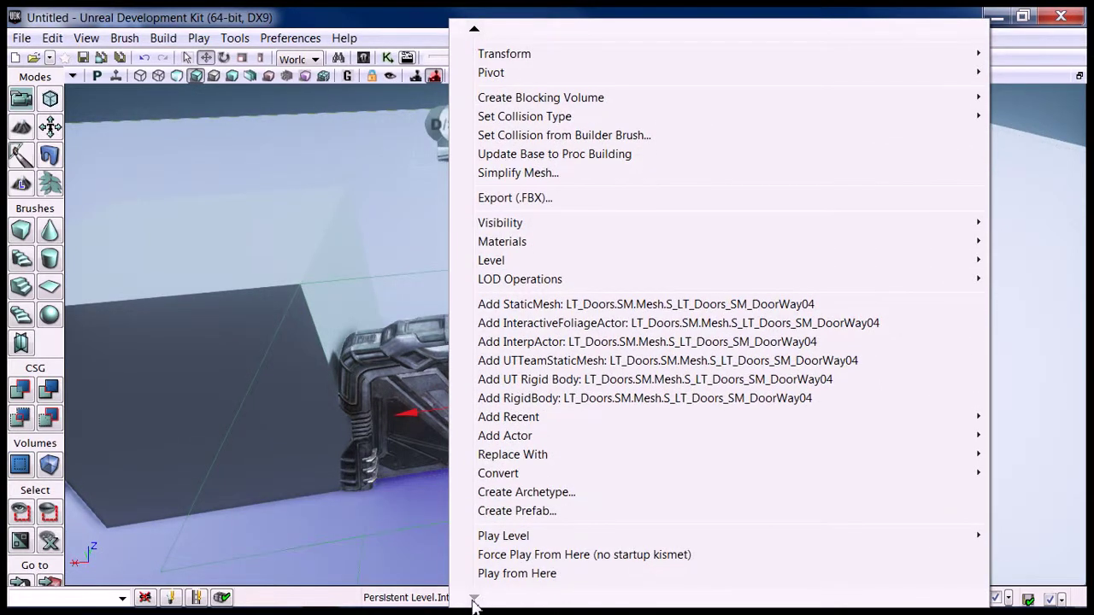
mouse_move(492, 435)
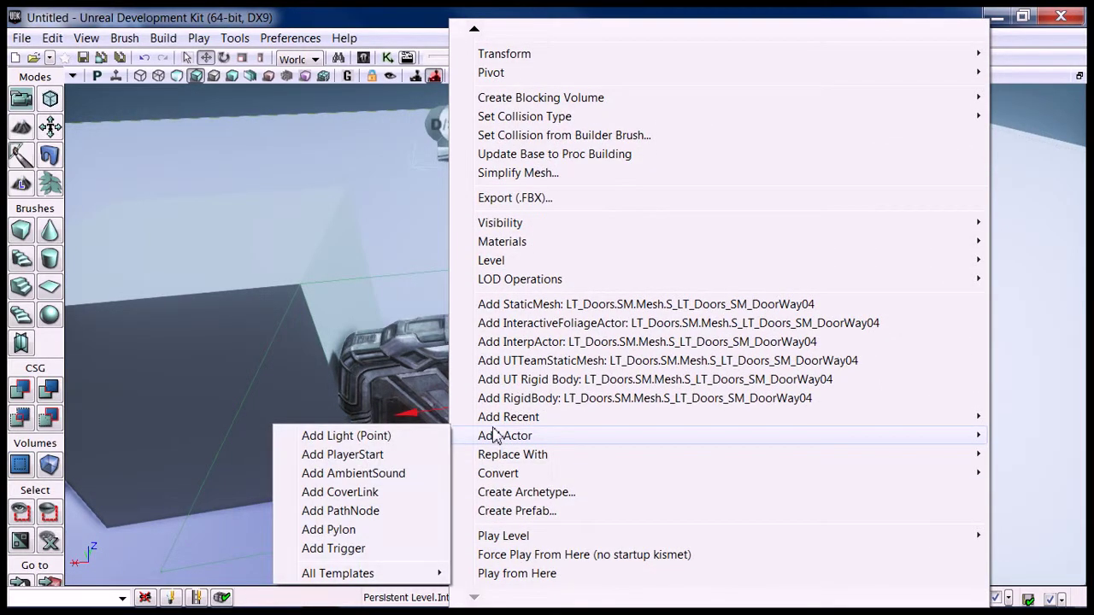
left_click(330, 513)
mouse_move(415, 470)
right_mouse_down()
mouse_move(450, 465)
mouse_move(409, 465)
right_mouse_up()
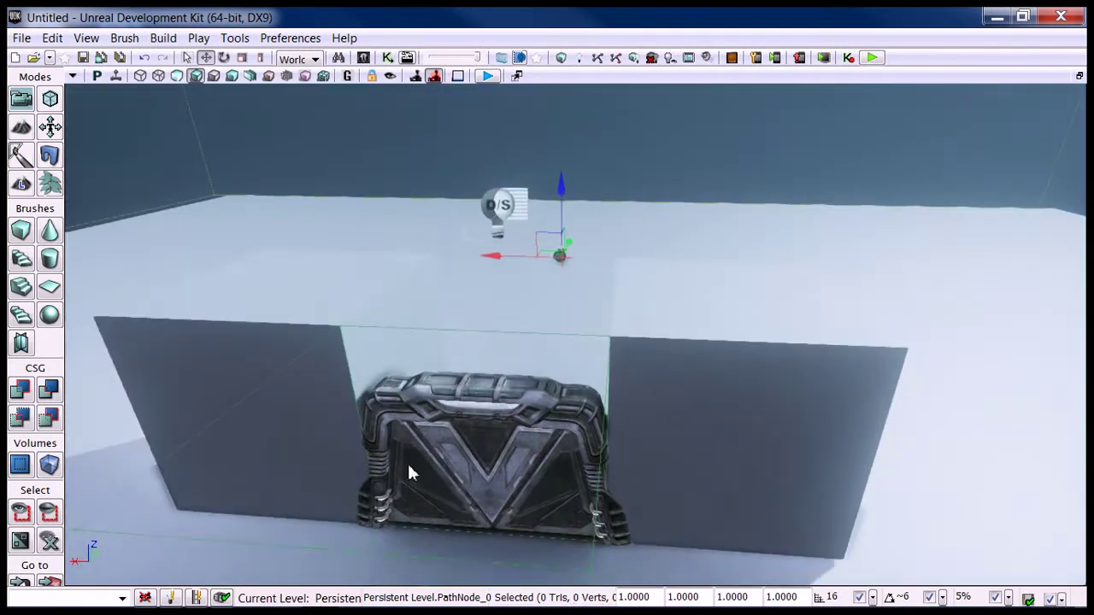
Build the level's AI paths and dismiss the Map Check results.
left_click(598, 58)
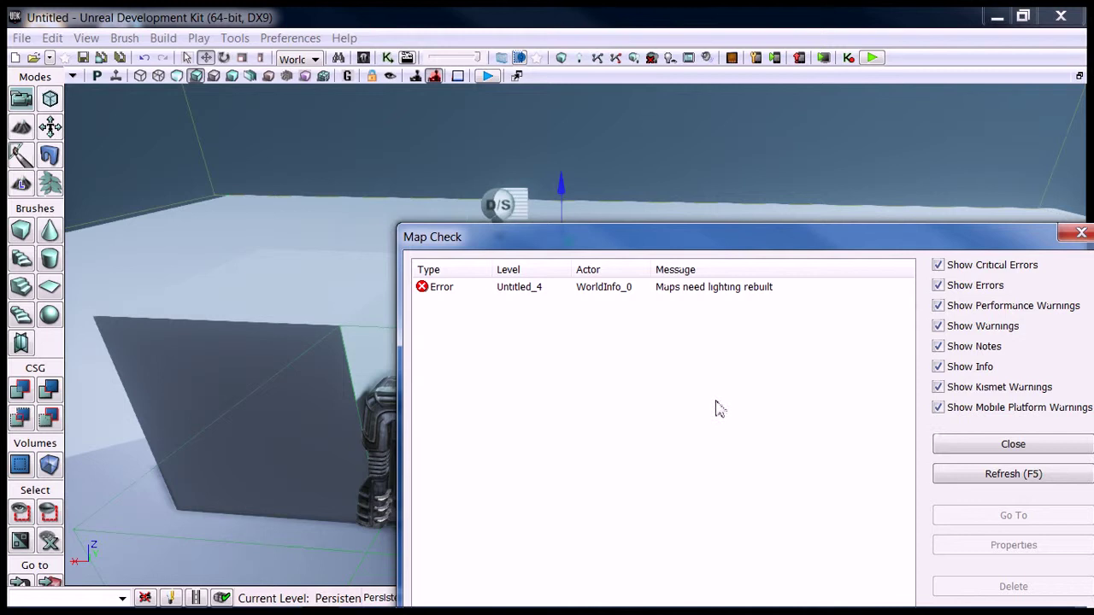
left_click(991, 444)
right_click_drag(539, 394, 532, 383)
scroll(538, 396, "down", 2)
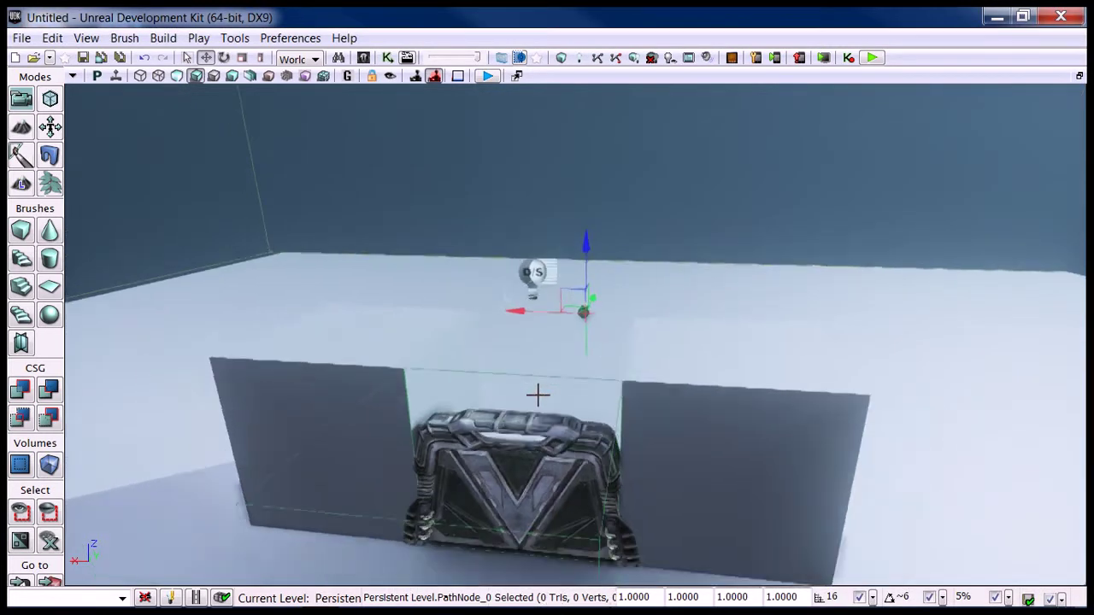
middle_click_drag(537, 396, 530, 388)
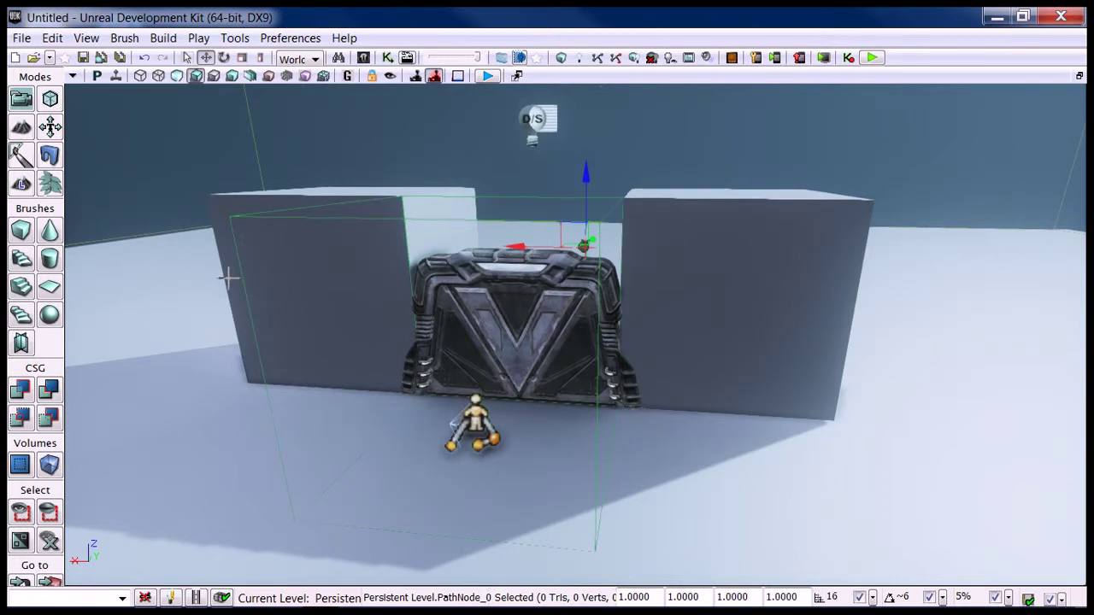
Set both the Game Type For PIE and the Default Game Type to UTDeathmatch in the World Properties.
left_click(88, 44)
left_click(139, 102)
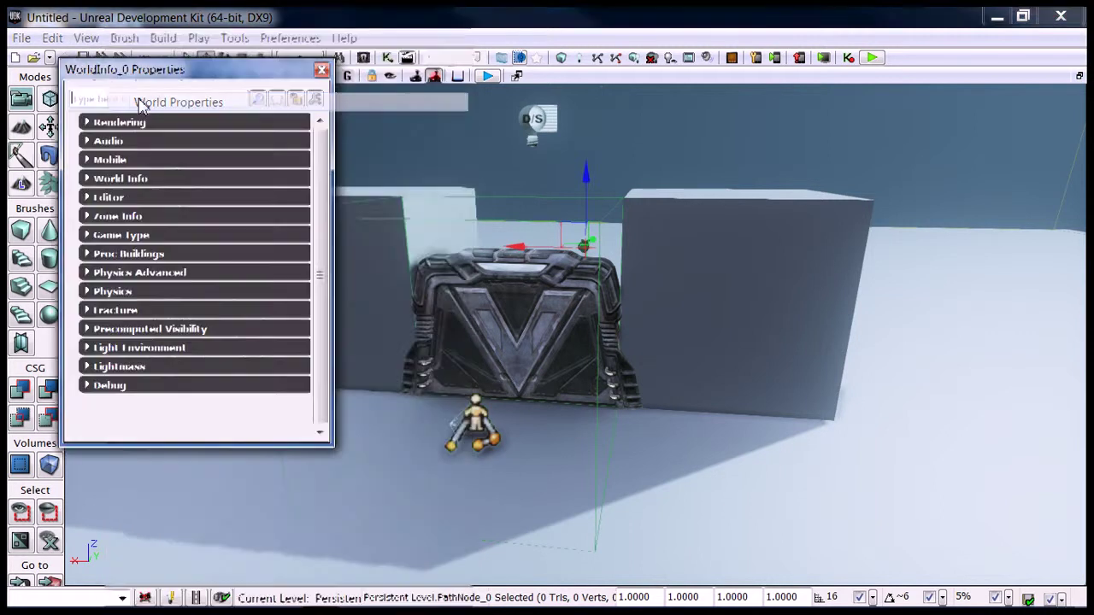
left_click(91, 238)
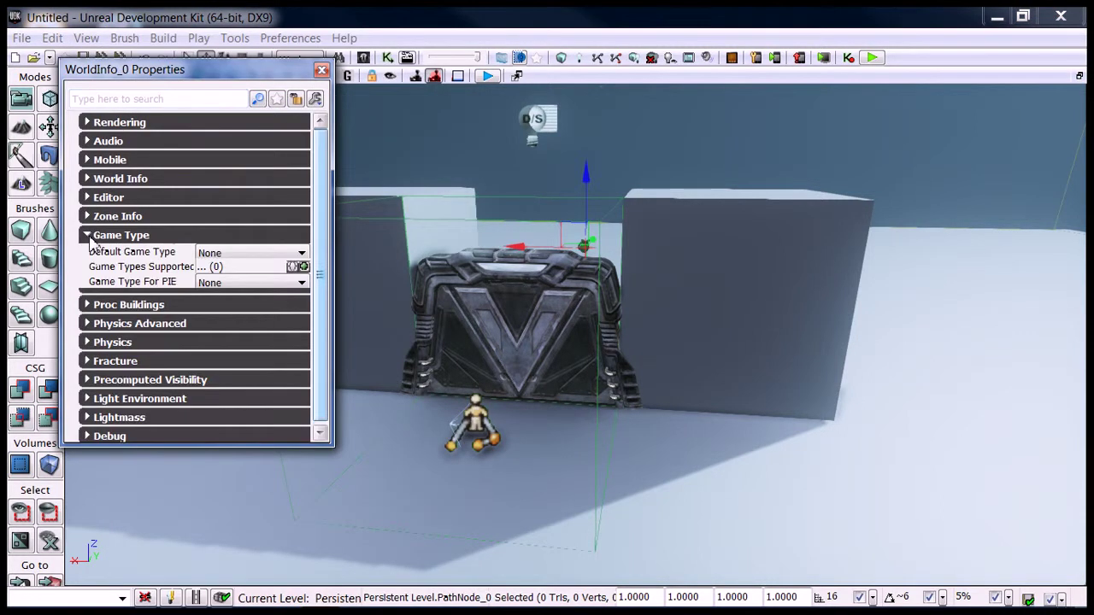
mouse_move(164, 282)
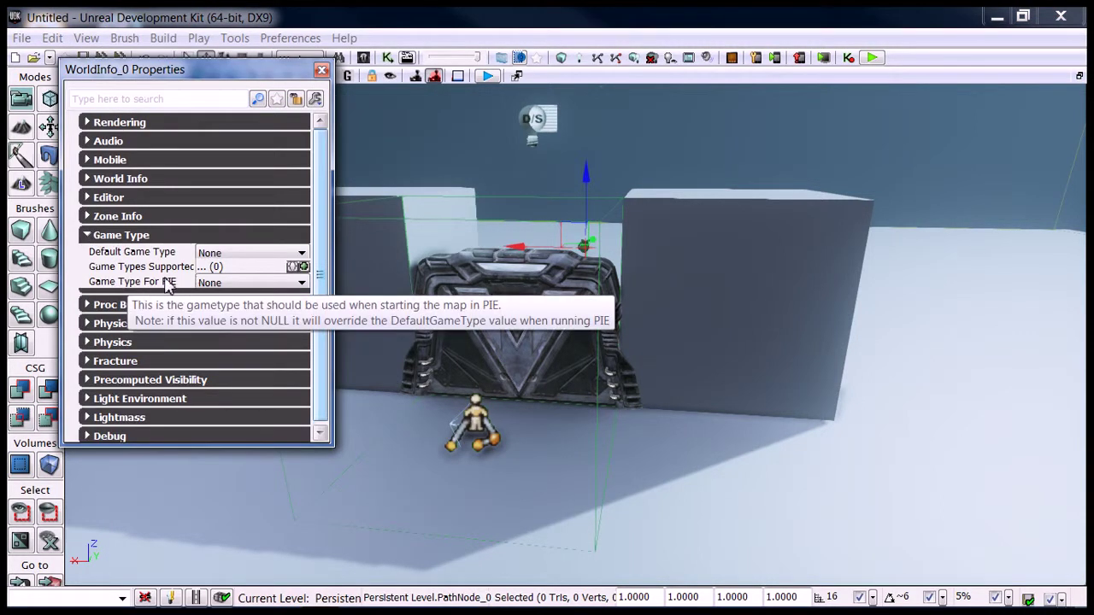
left_click(218, 281)
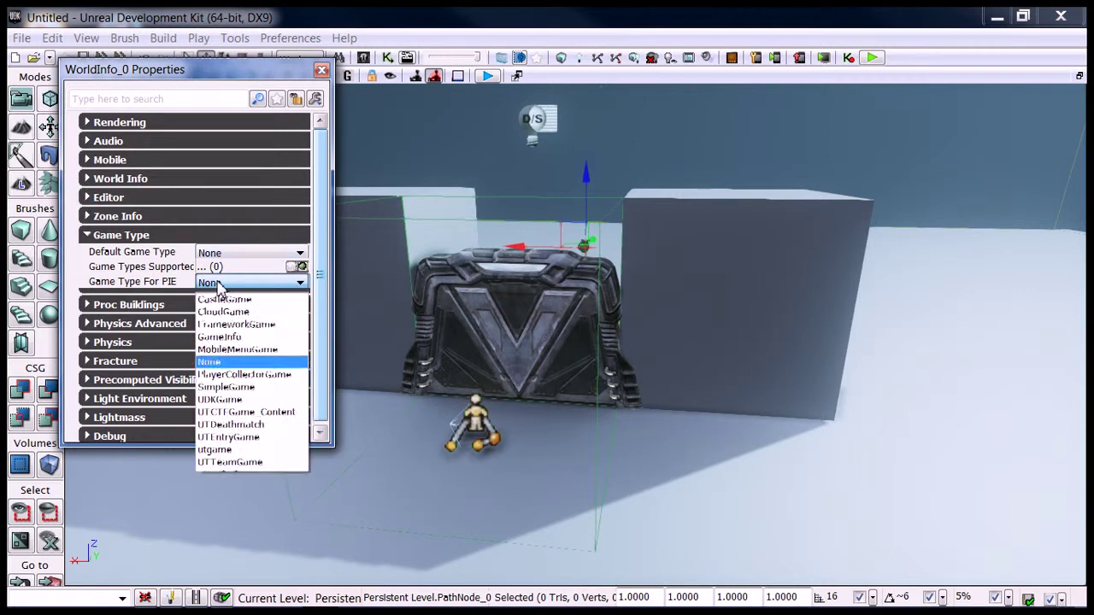
left_click(231, 424)
left_click(214, 254)
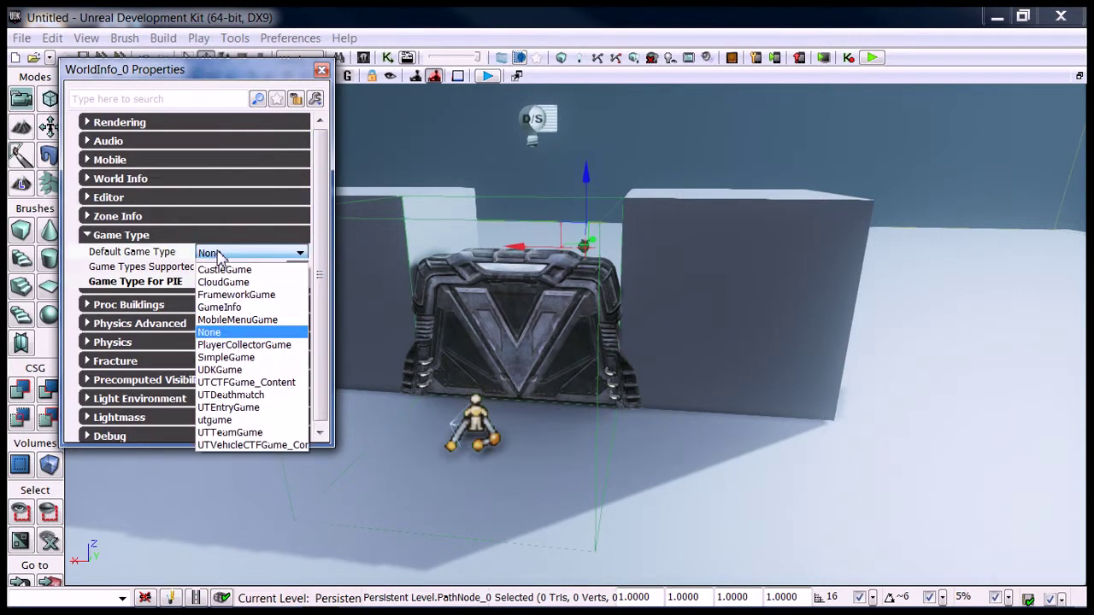
left_click(242, 397)
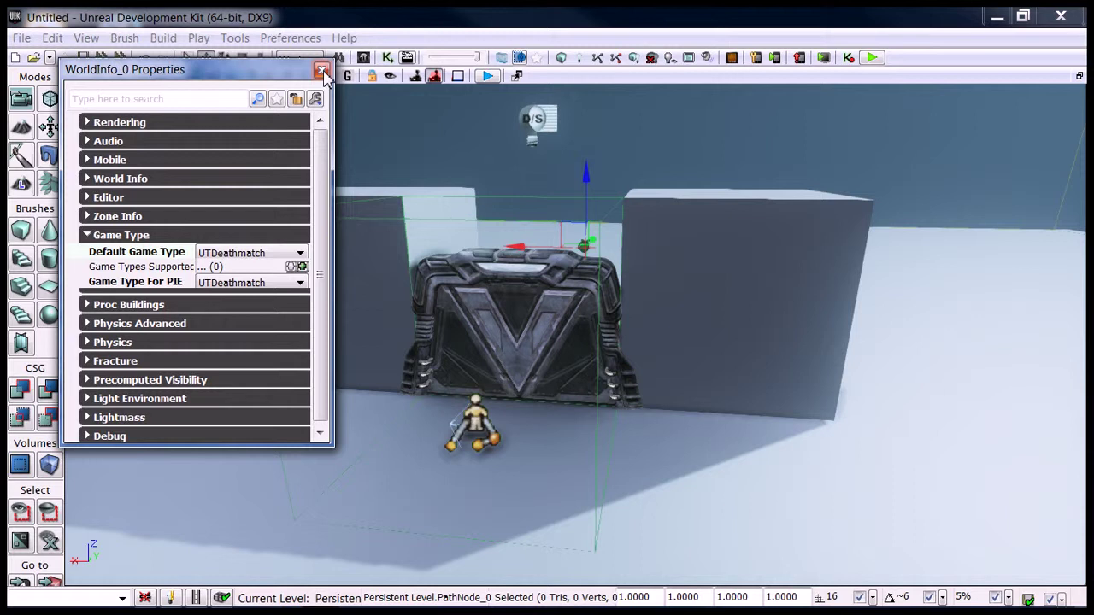
left_click(322, 70)
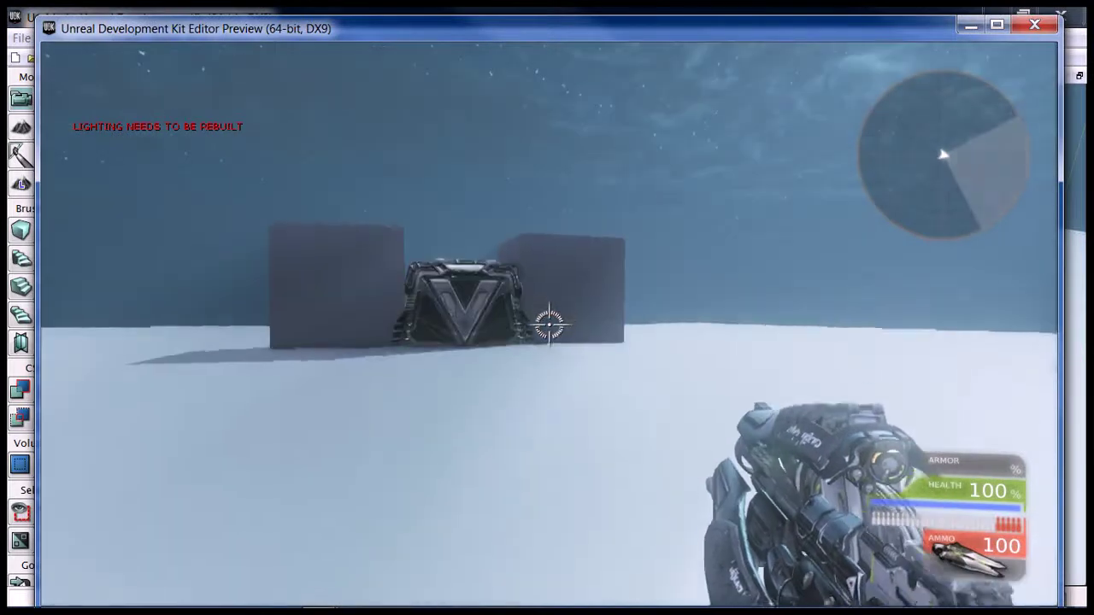
Add one bot to the running preview with the console command "addbots 1".
key("w")
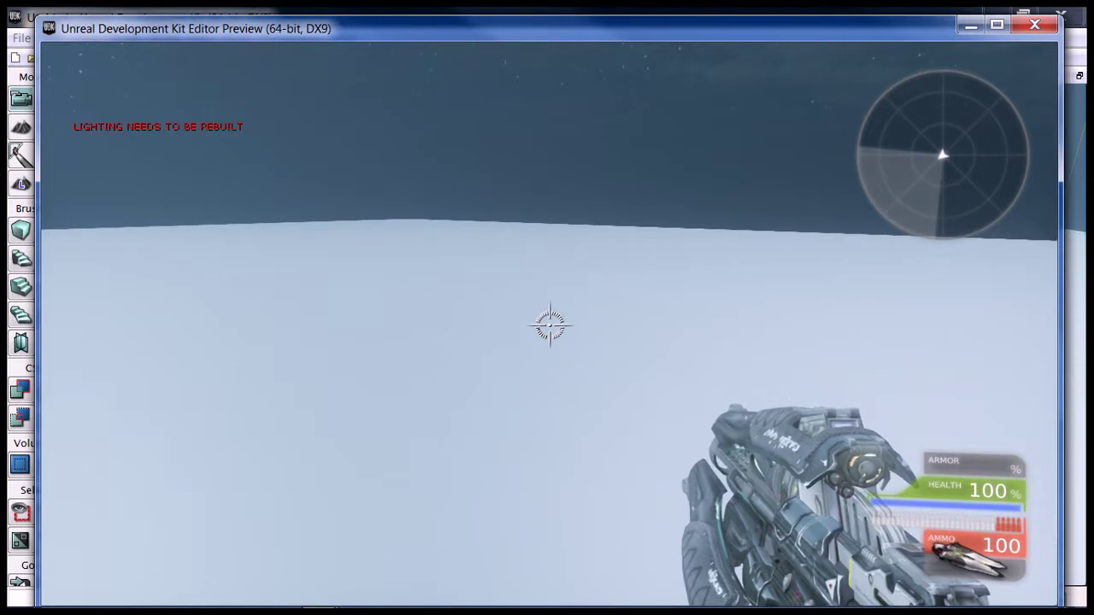
key("grave")
type("addbots")
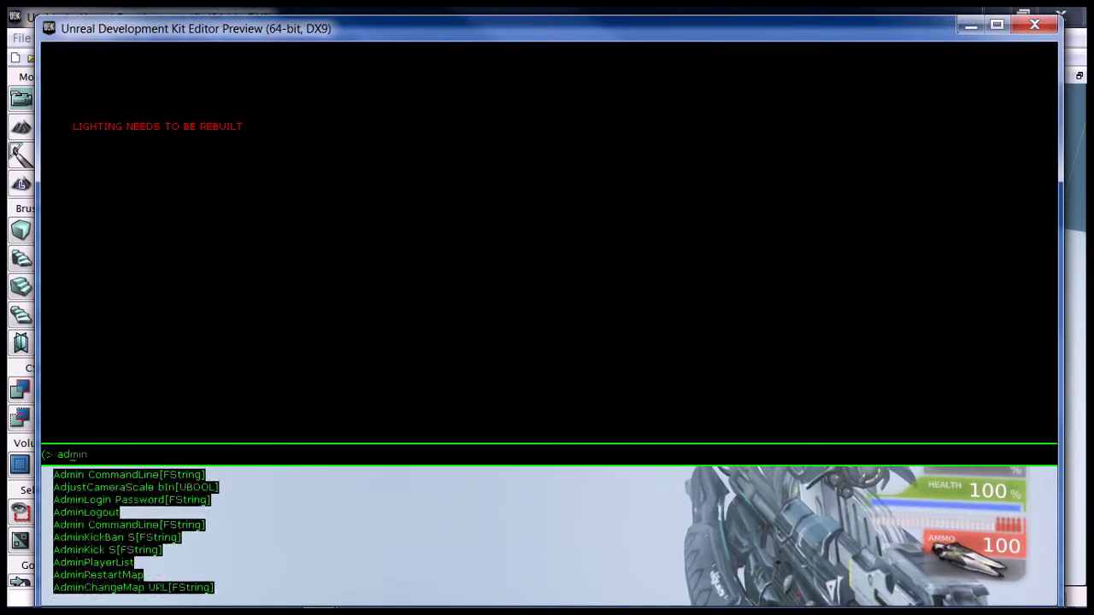
type("1")
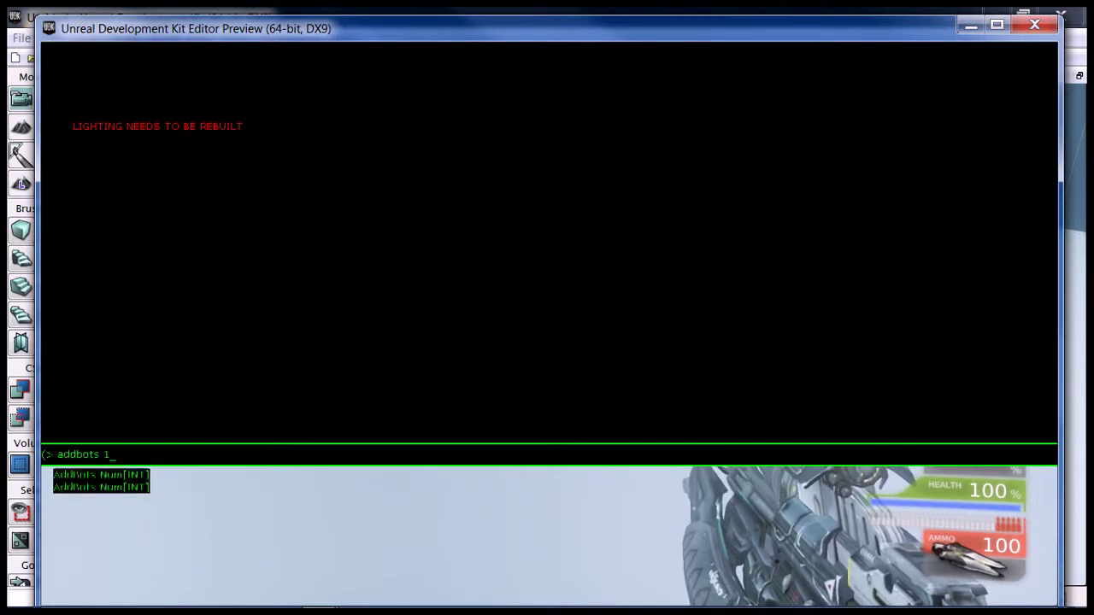
key("Return")
key("grave")
Back away through the door in the preview to test whether the bot follows through it.
key("w")
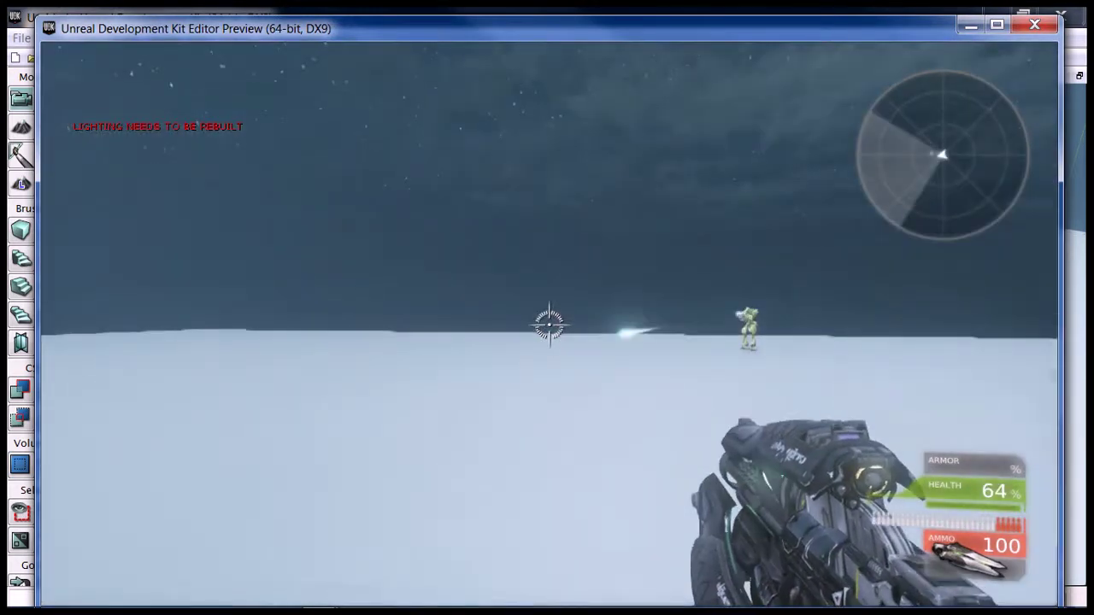
key("s")
key("s")
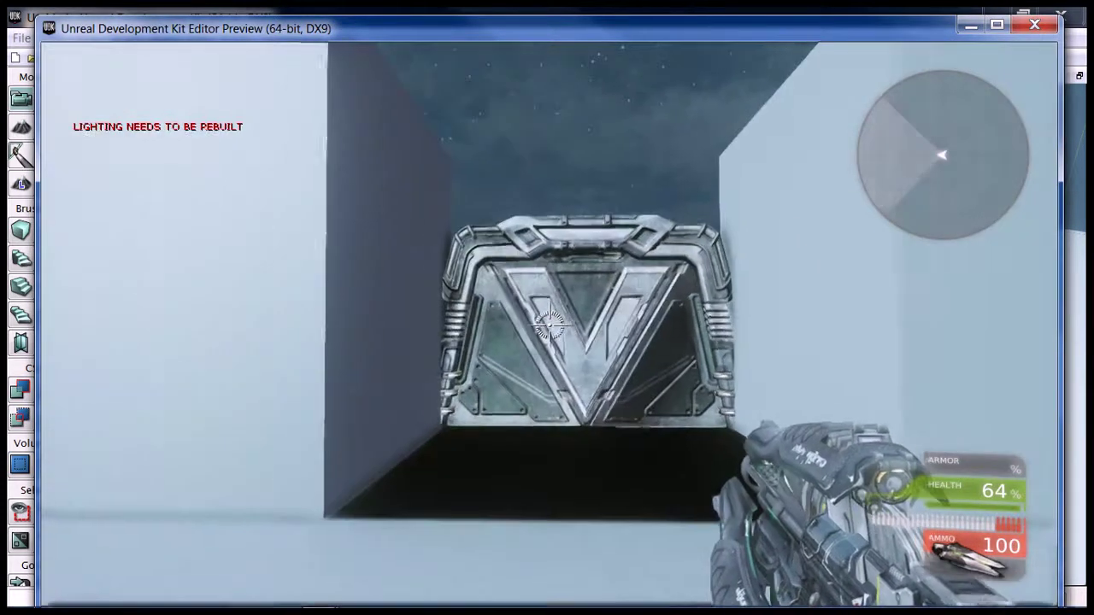
key("s")
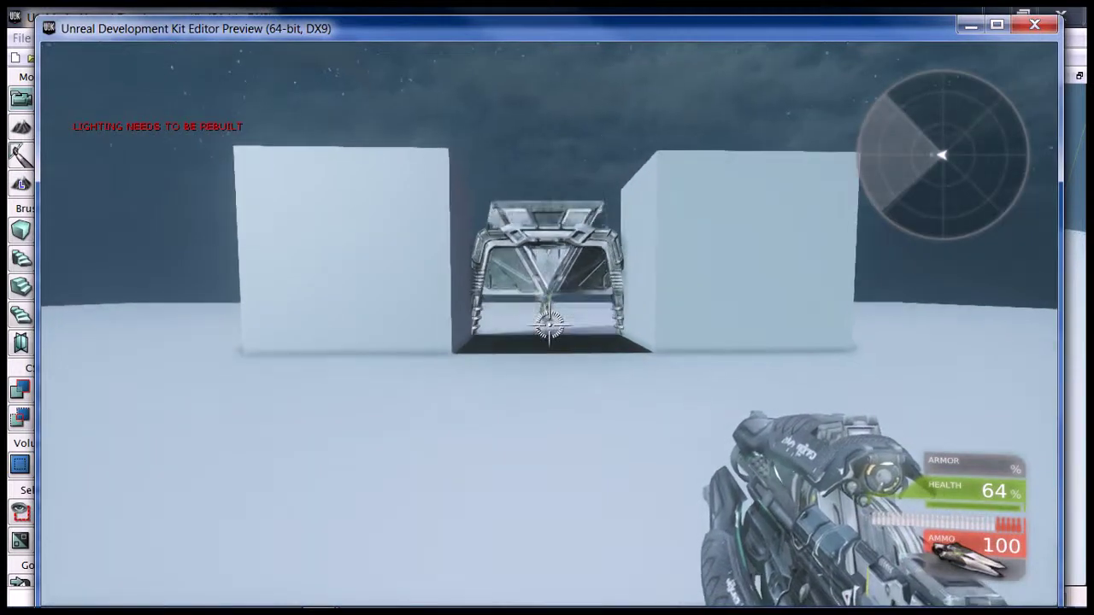
key("s")
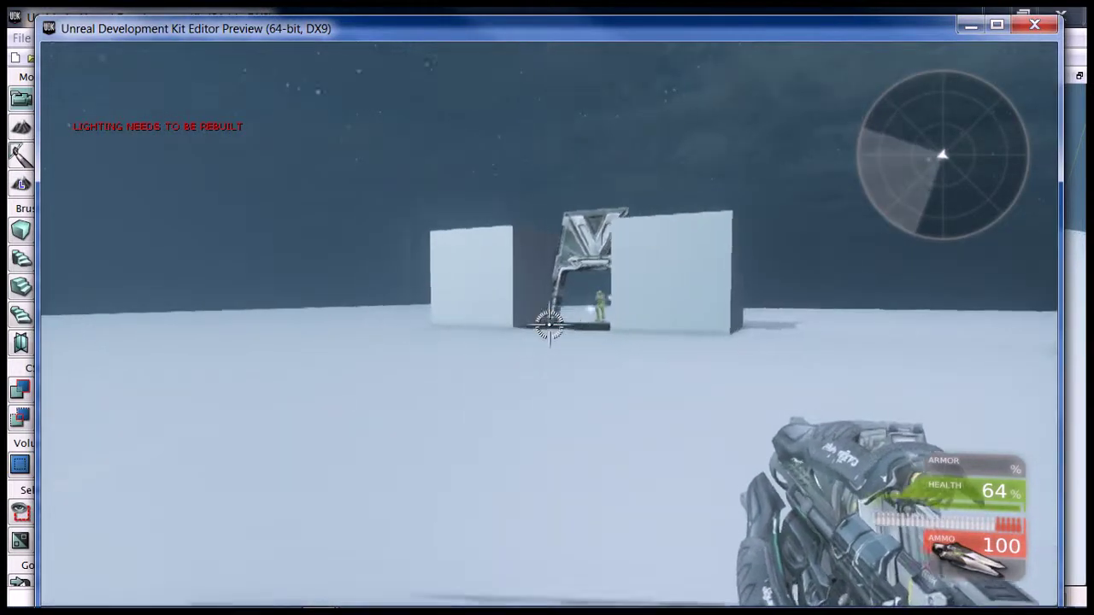